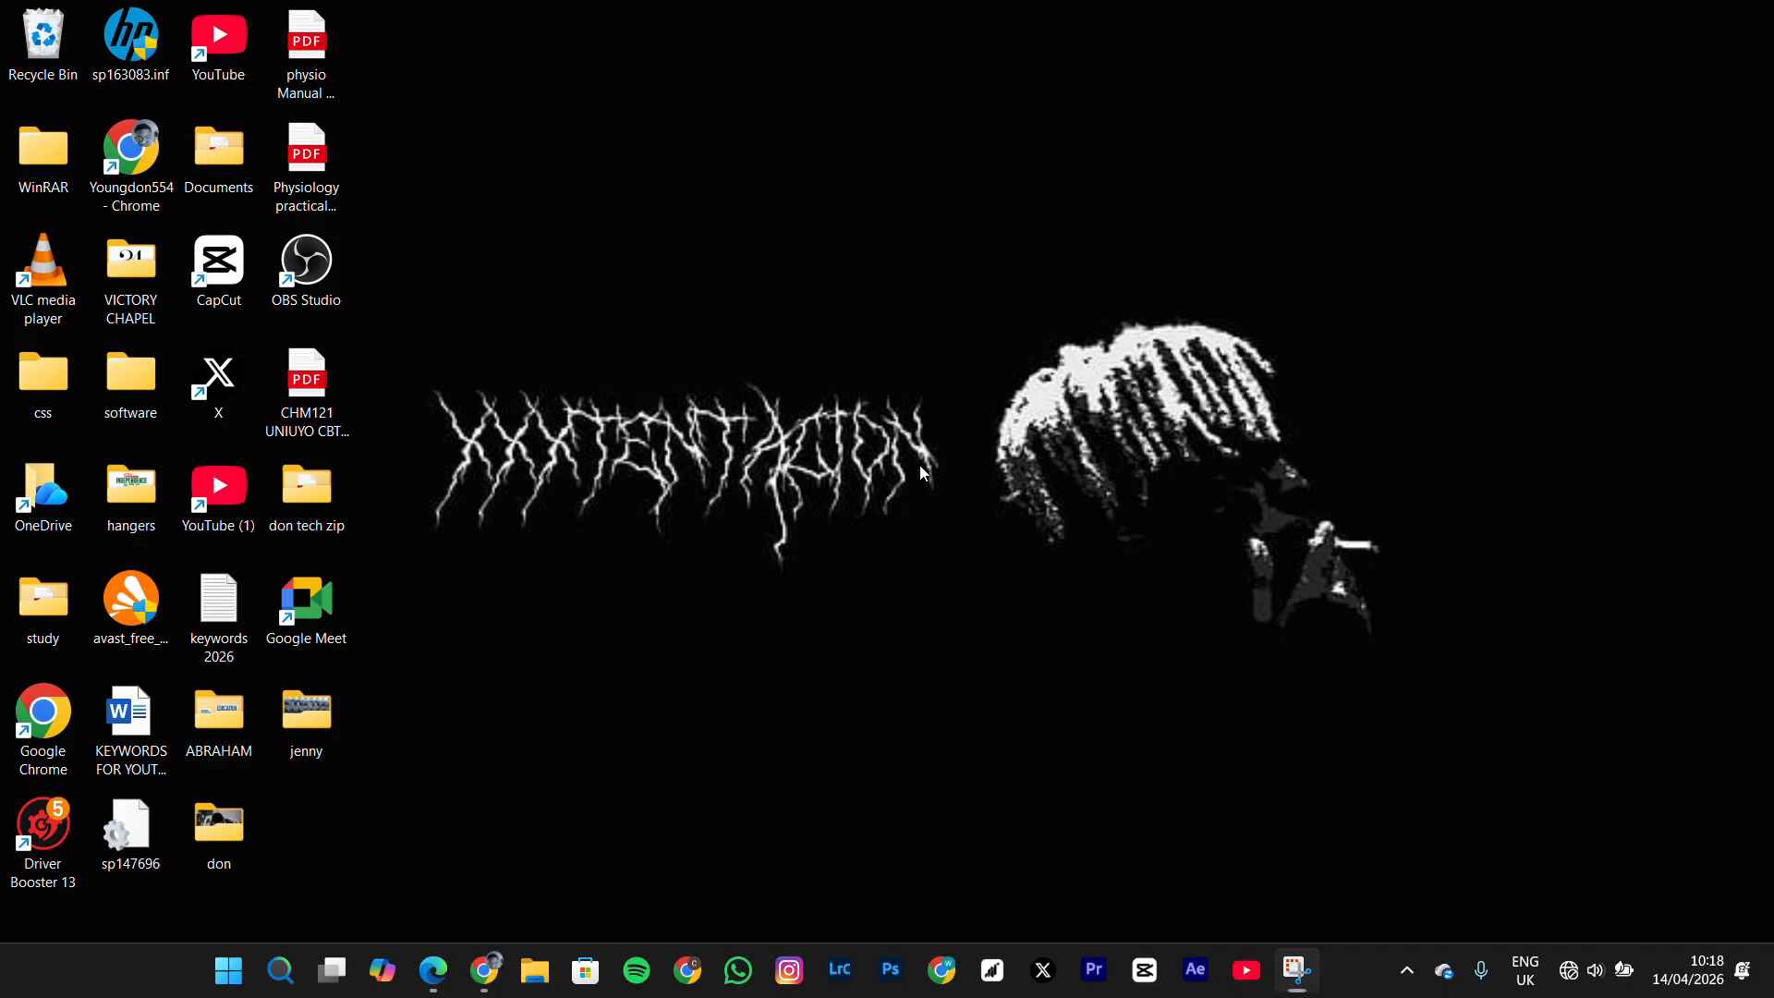
- Check the Fingerprint recognition (Windows Hello) entry in the account sign-in options of Windows Settings, and close Settings
{"action": "key", "text": "super"}
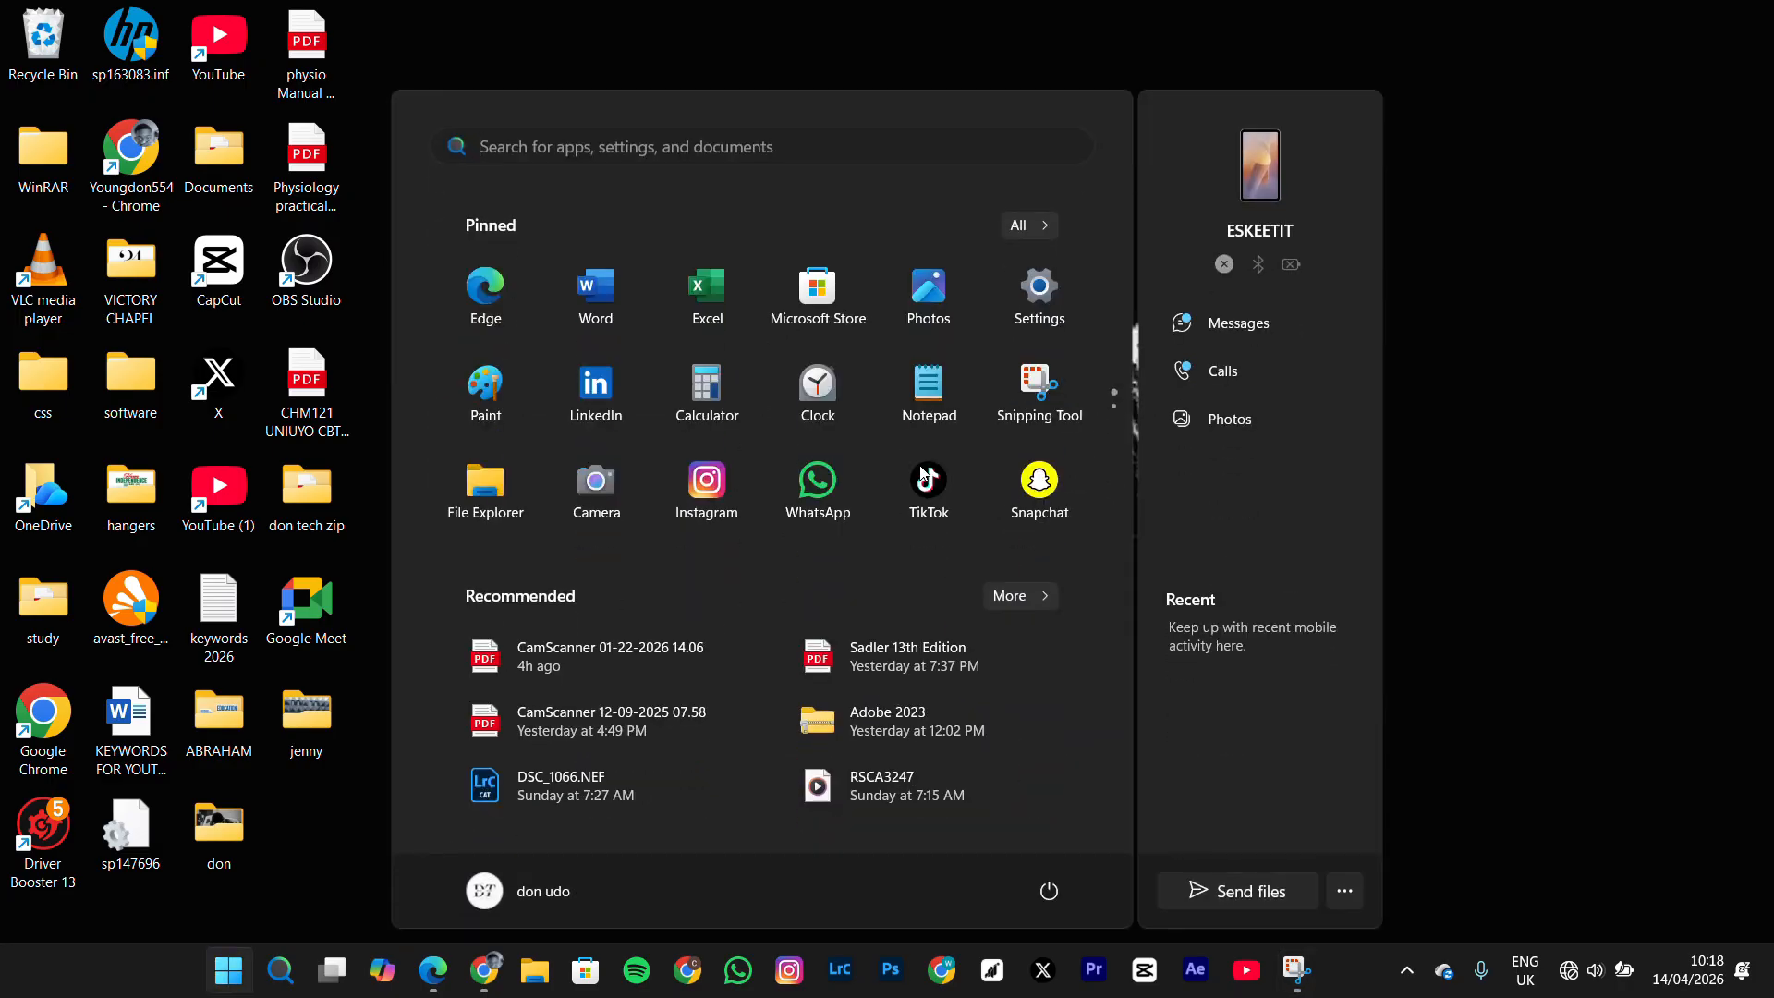
{"action": "type", "text": "sett"}
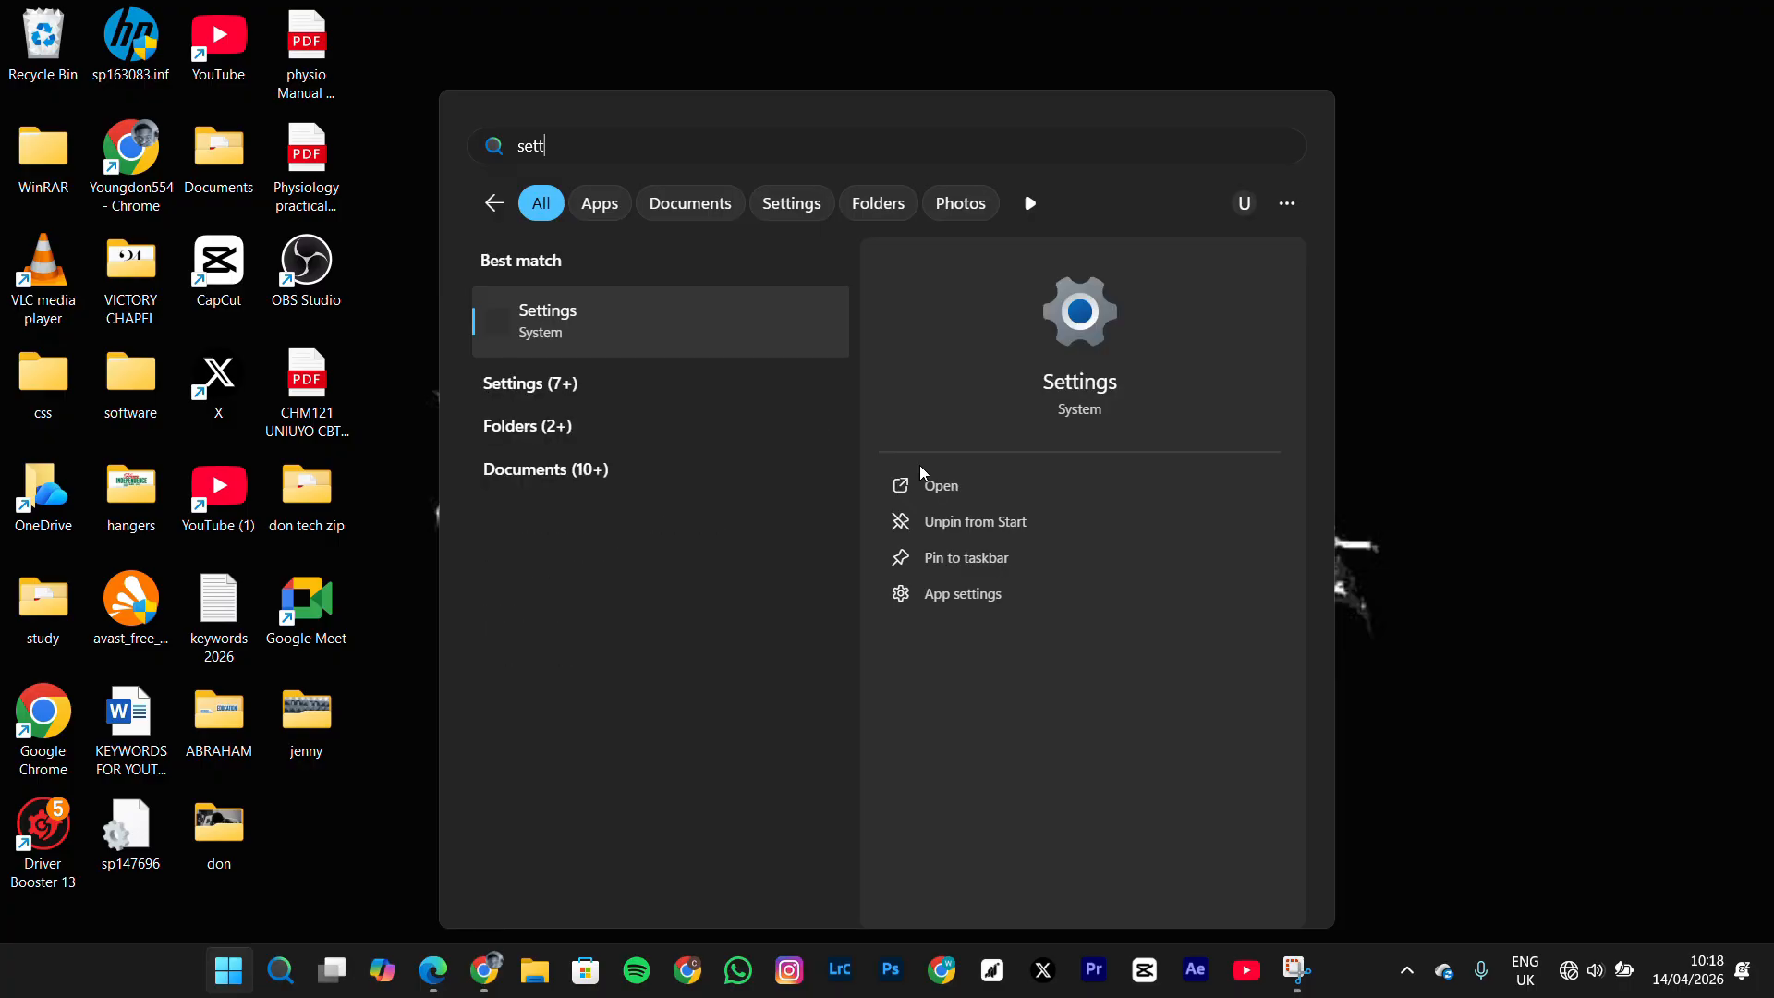
{"action": "left_click", "coordinate": [917, 486]}
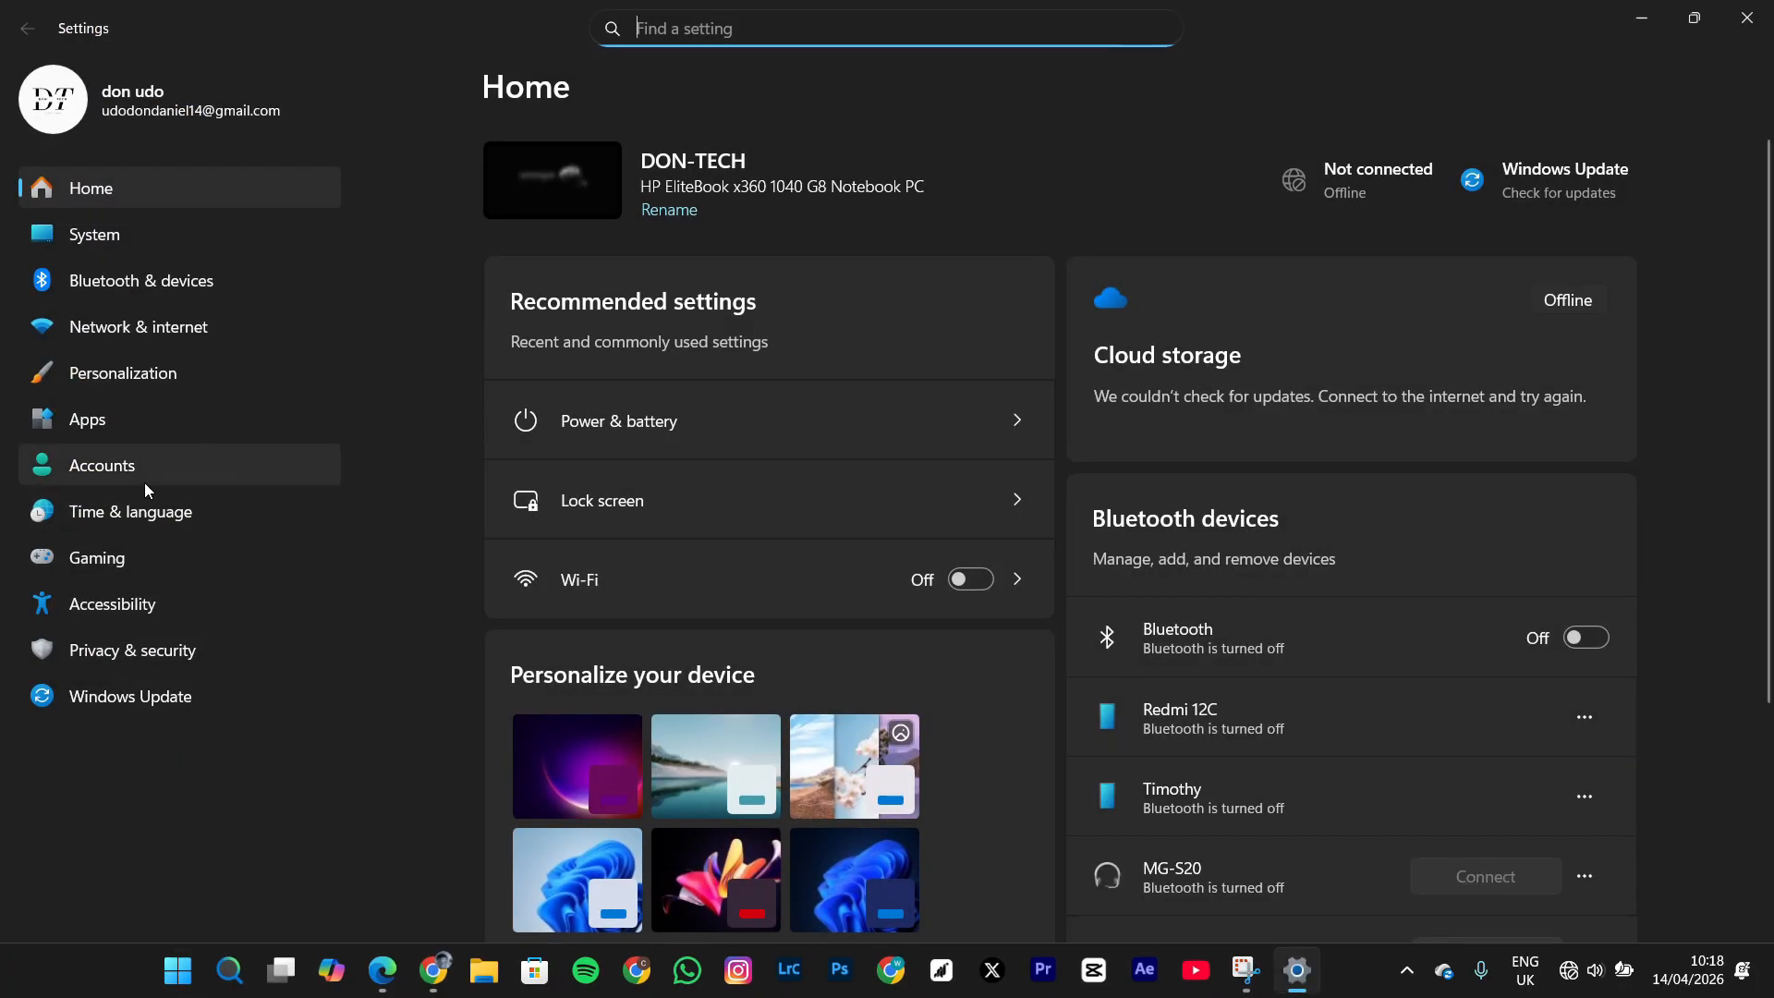
{"action": "left_click", "coordinate": [138, 474]}
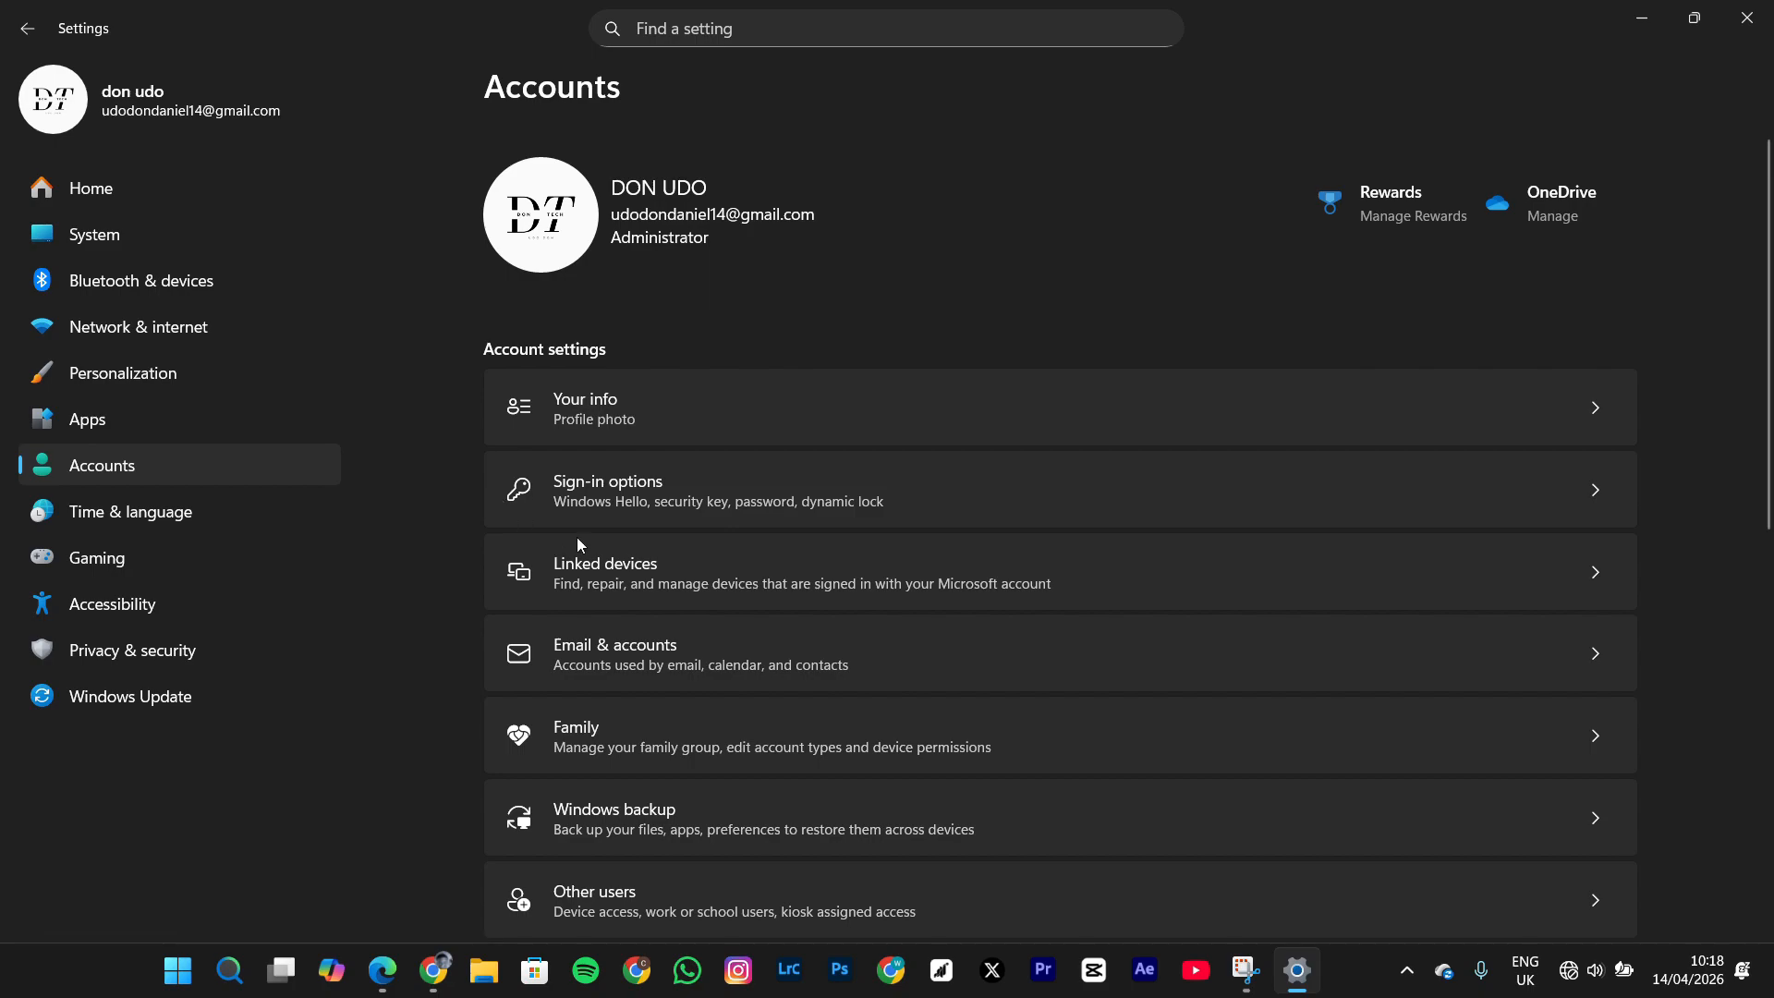
{"action": "left_click", "coordinate": [592, 503]}
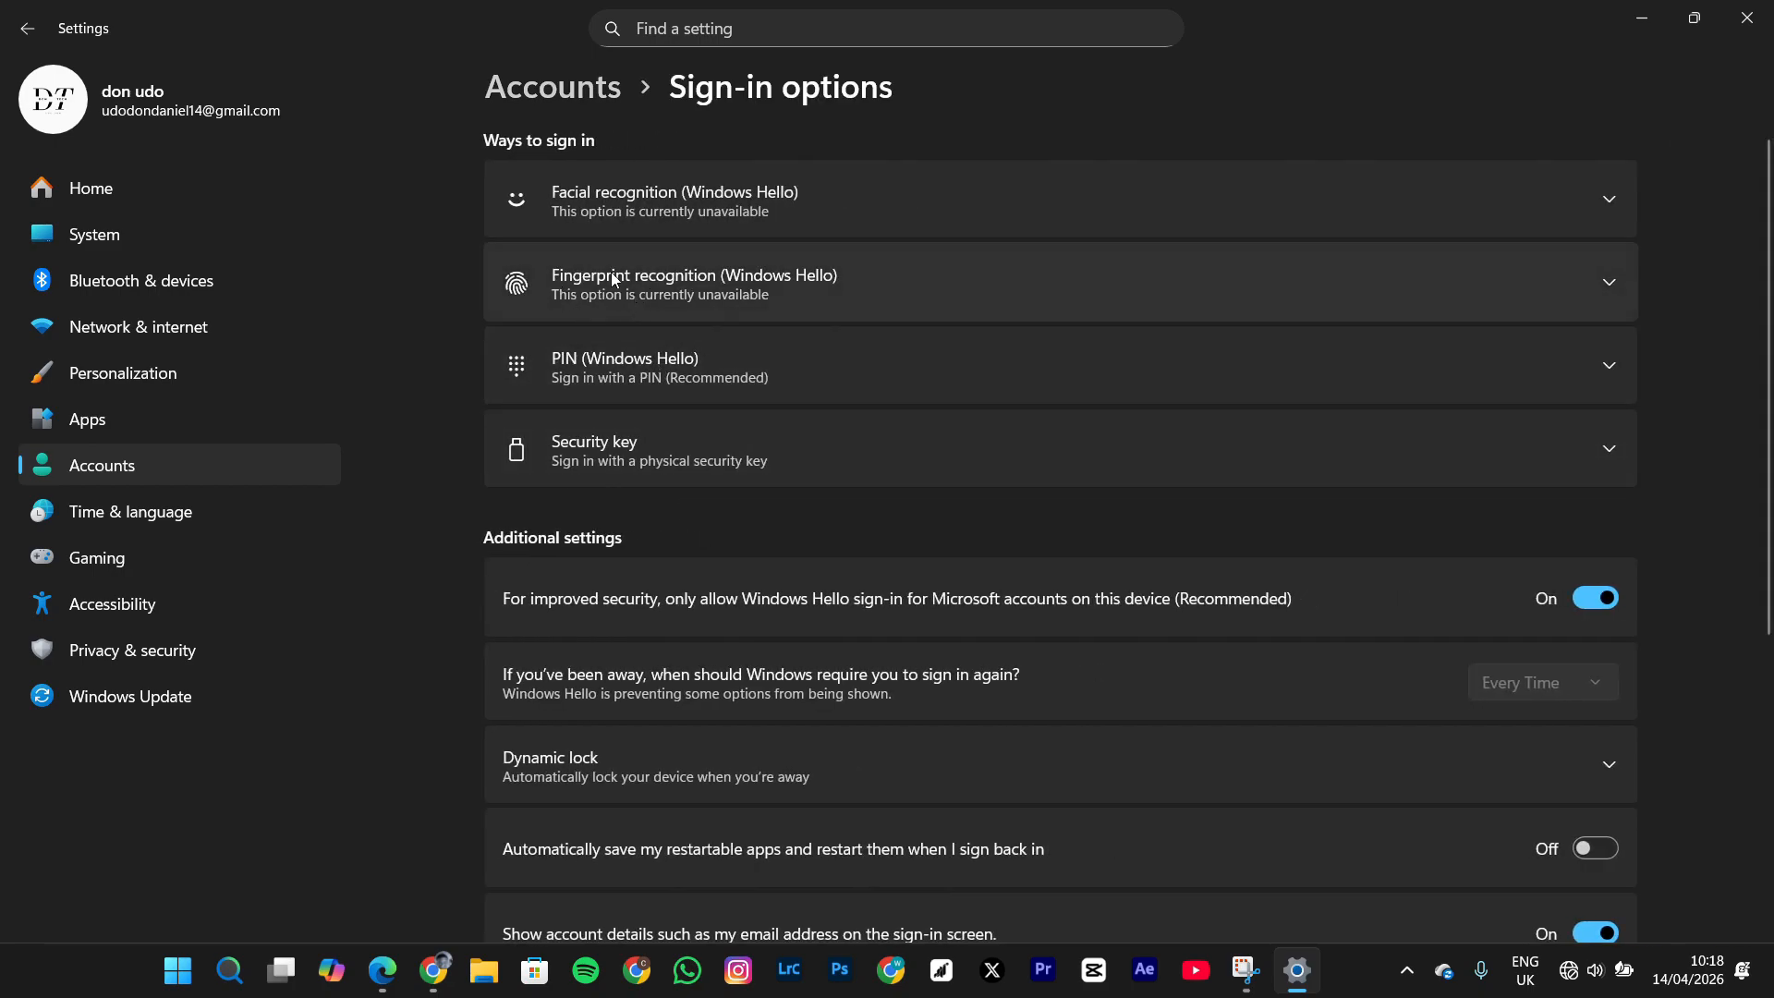
{"action": "left_click", "coordinate": [687, 299]}
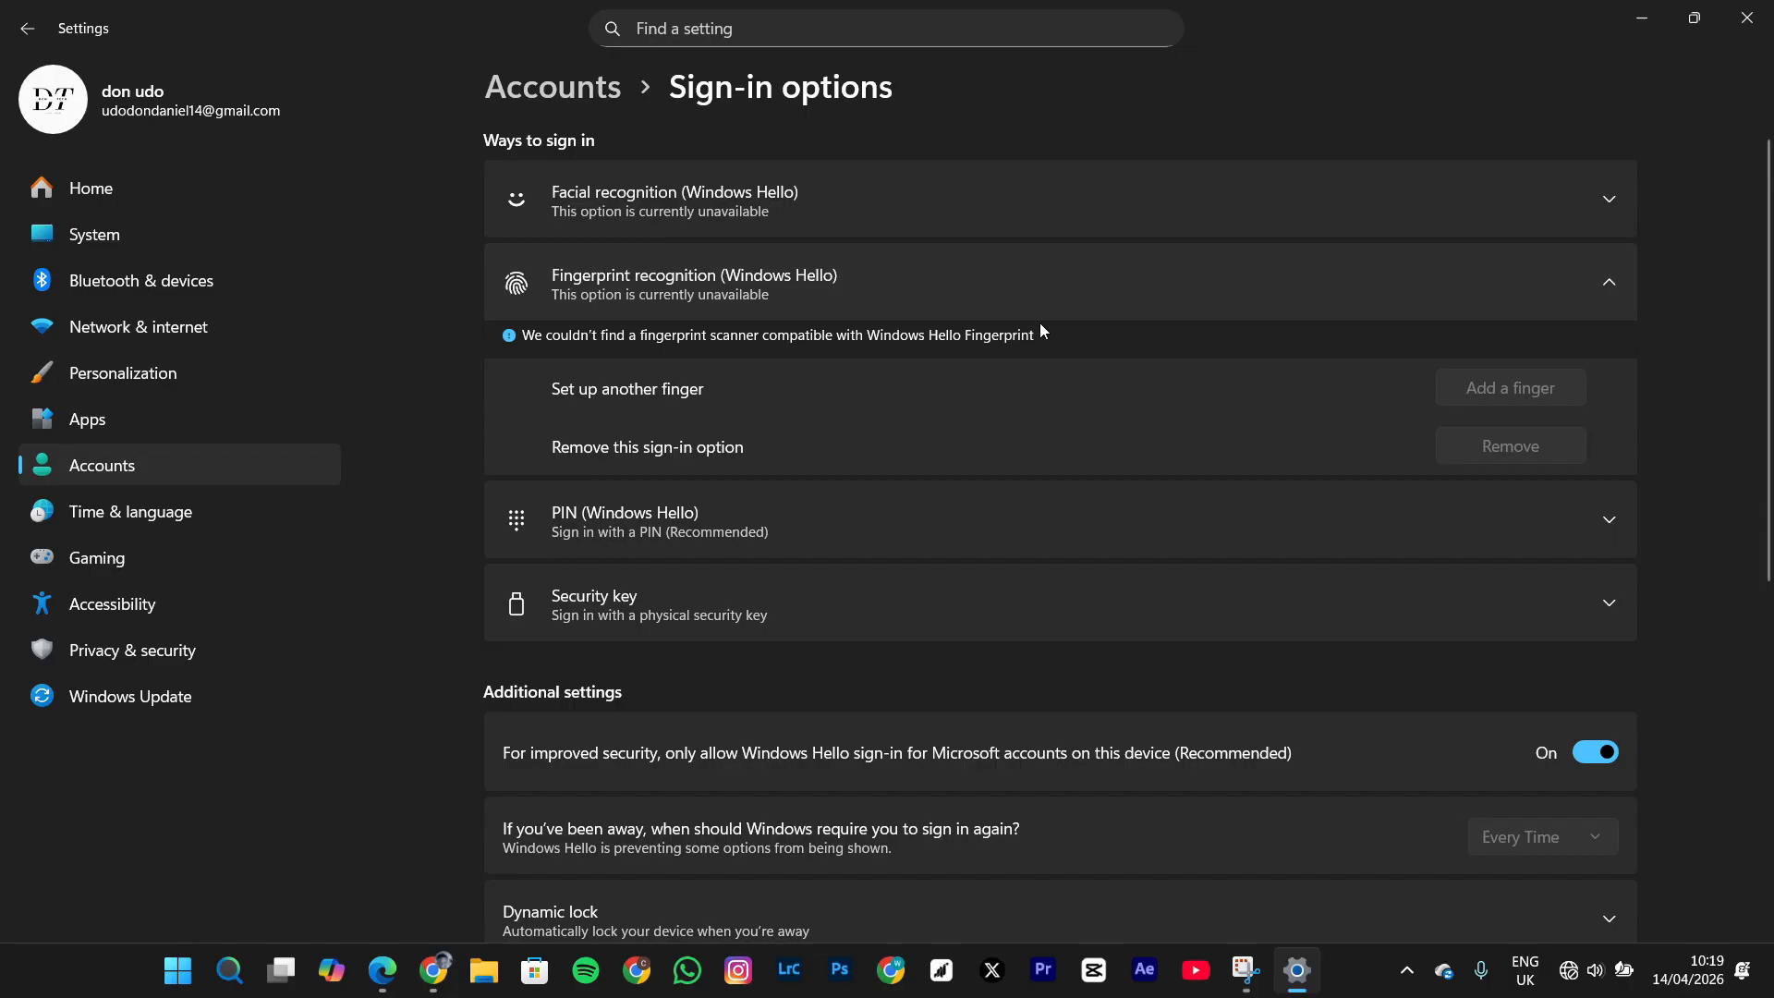
{"action": "left_click", "coordinate": [1748, 18]}
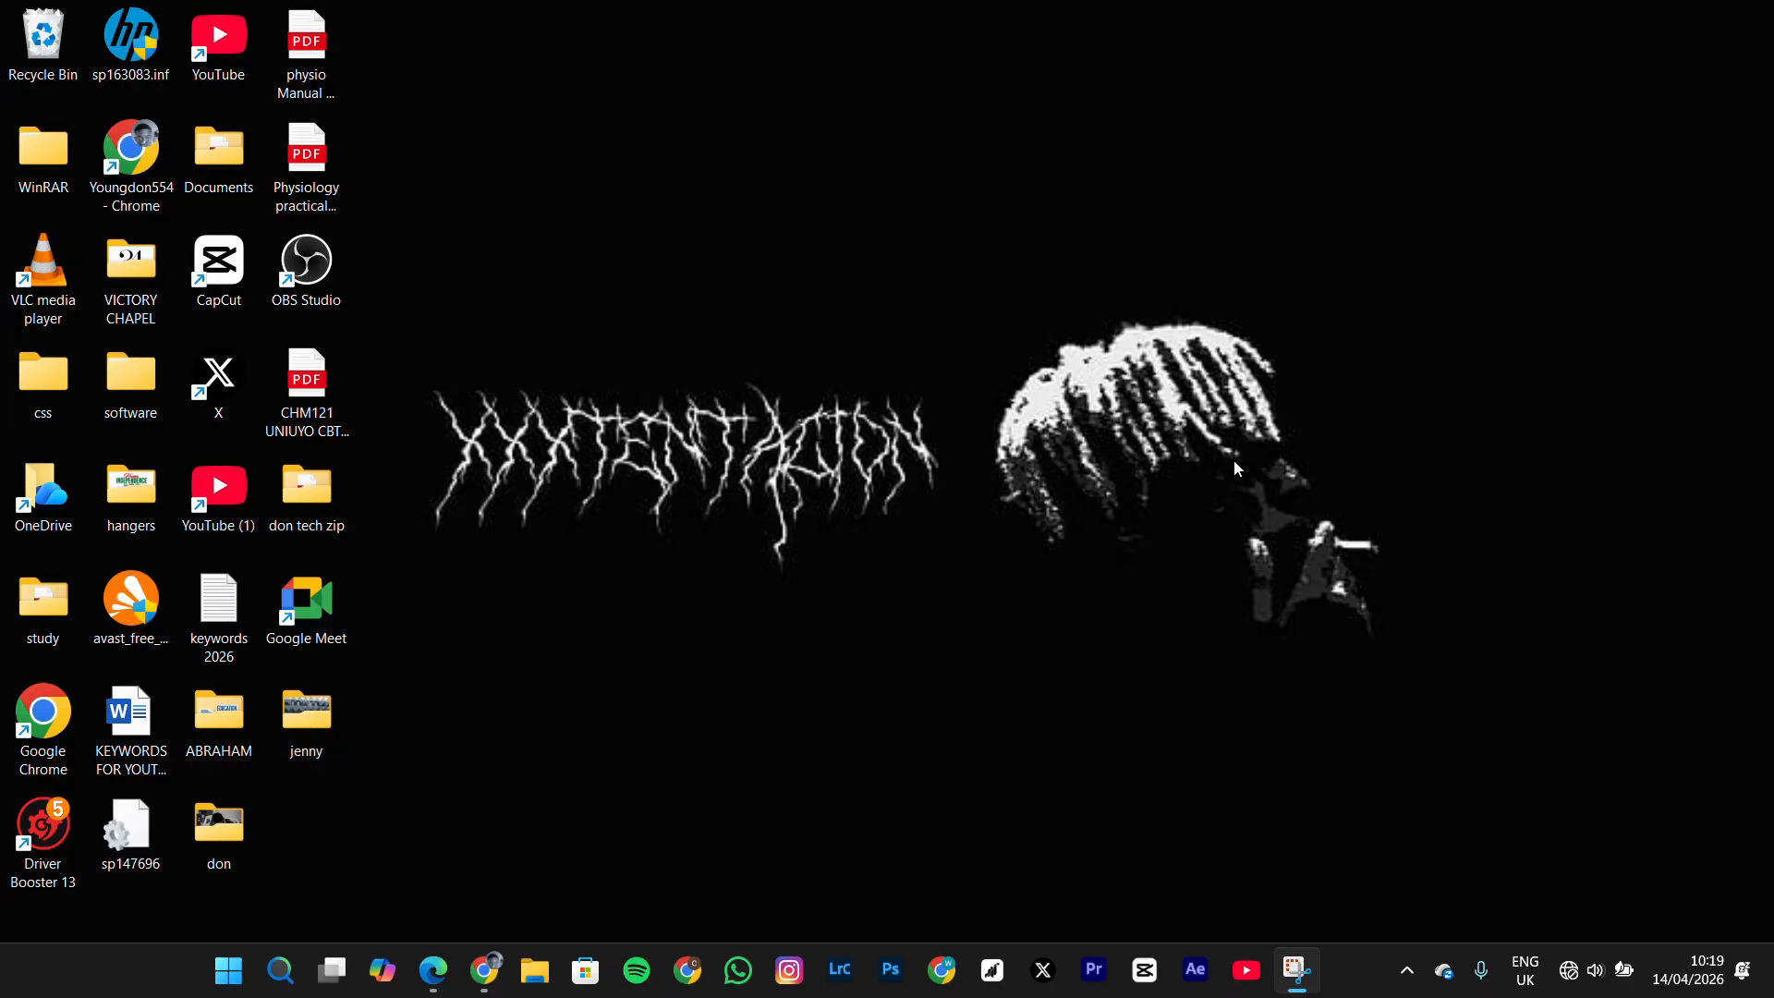
- In the Services console, set the Windows Biometric Service's startup type to Automatic, apply it, and close the console
{"action": "key", "text": "super"}
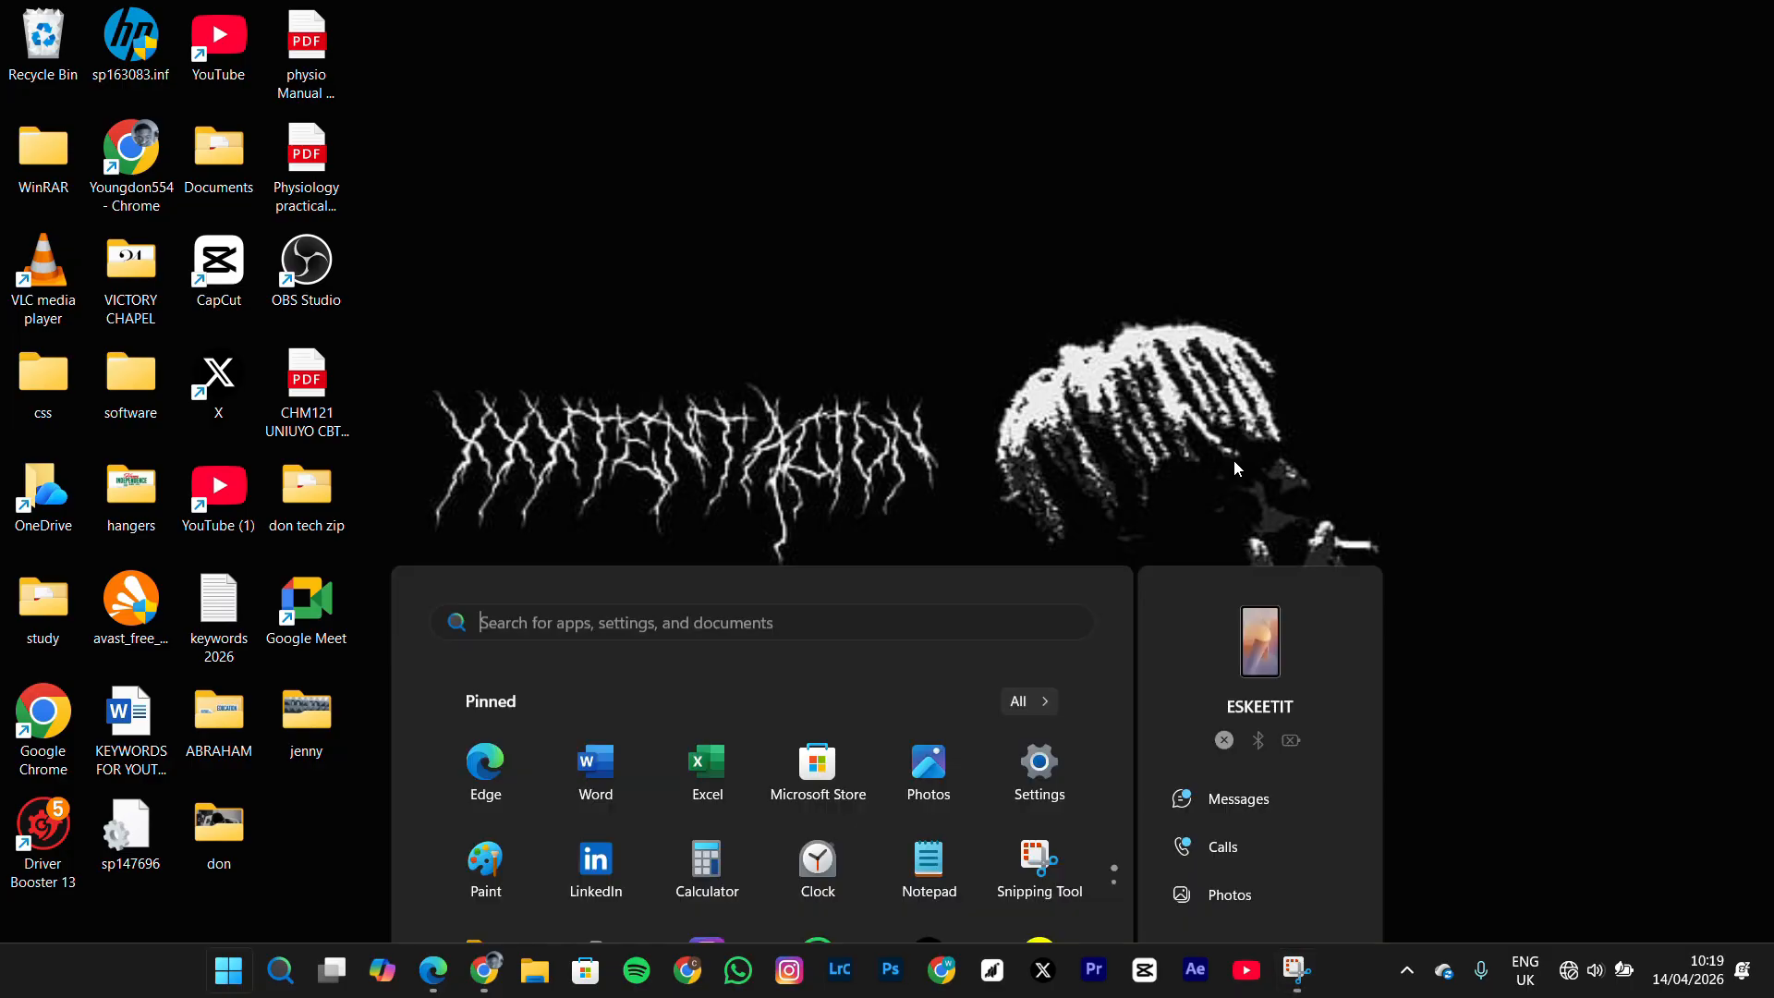
{"action": "type", "text": "services"}
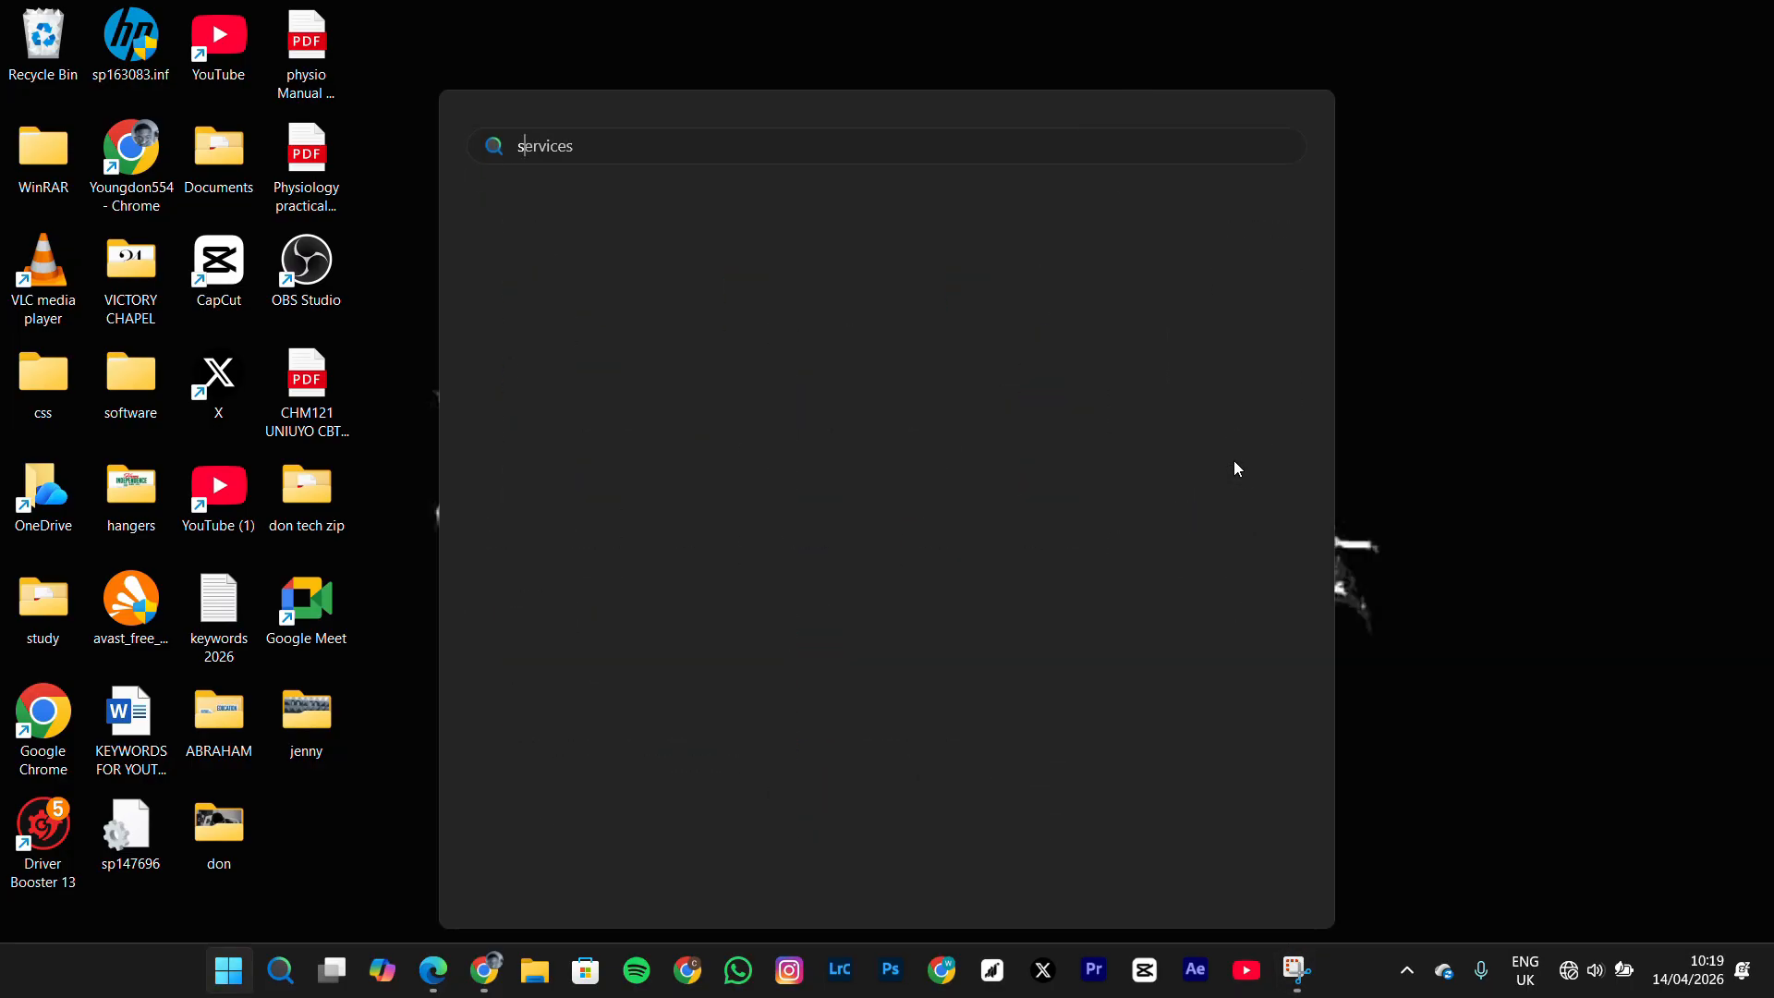
{"action": "key", "text": "Return"}
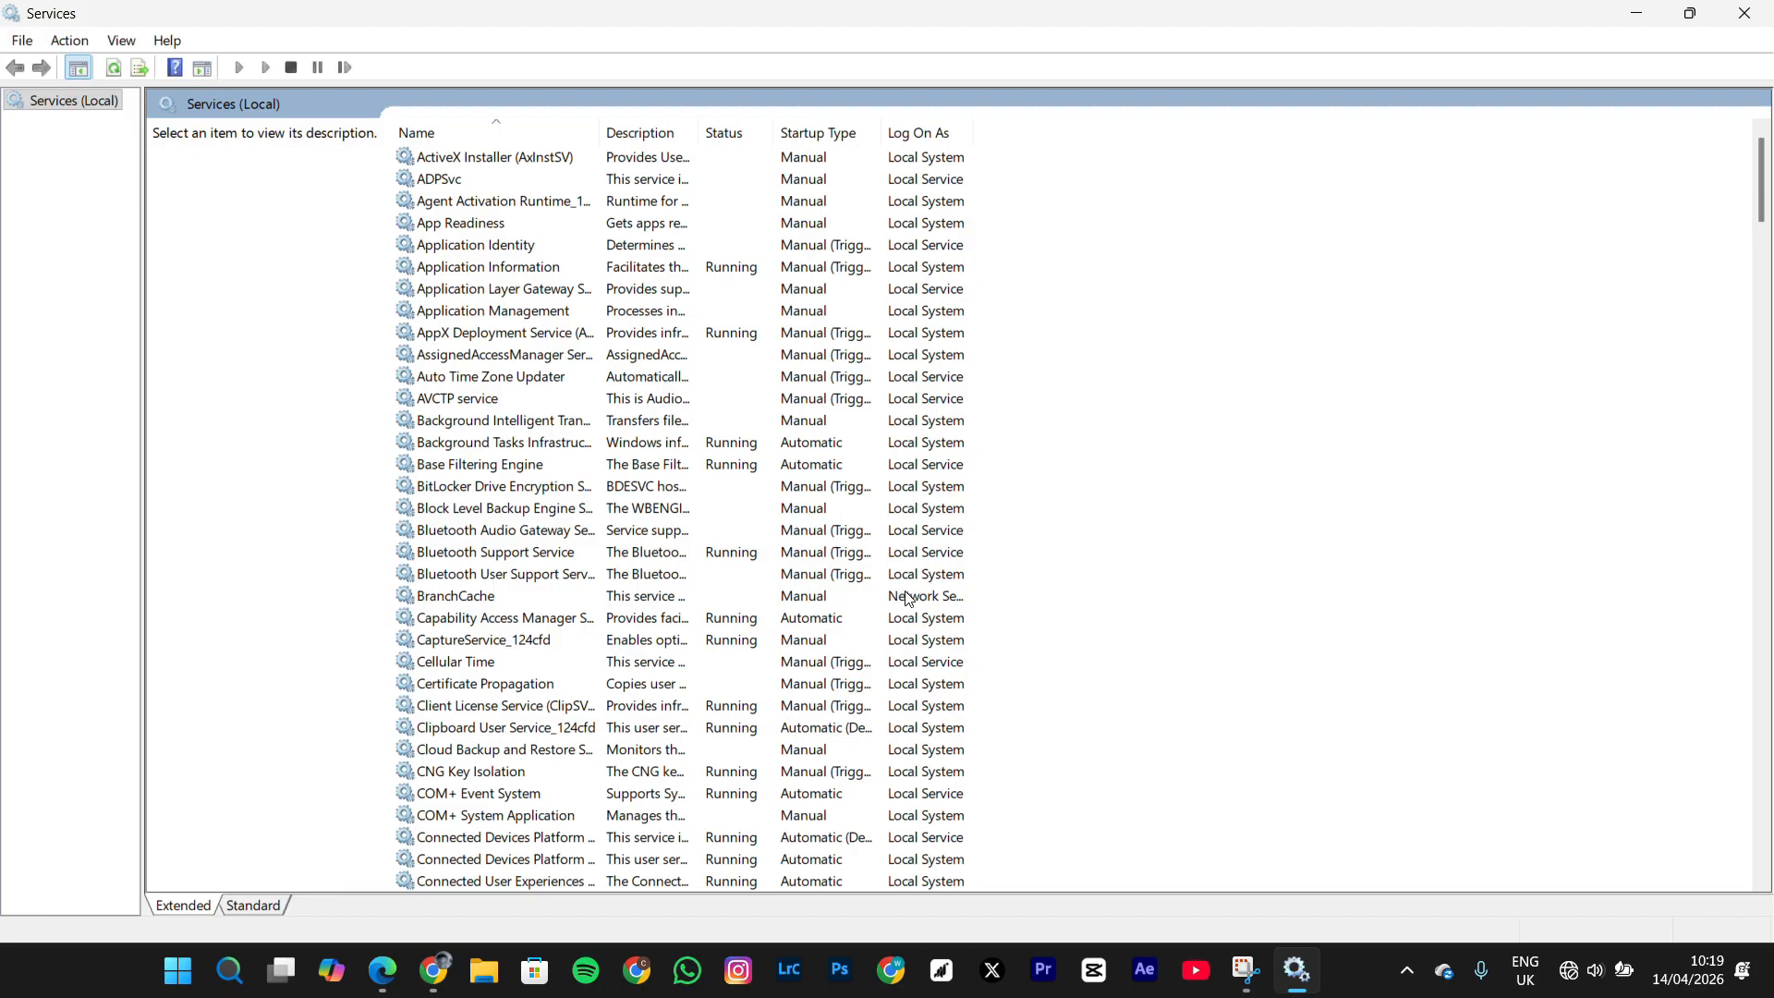
{"action": "key", "text": "w"}
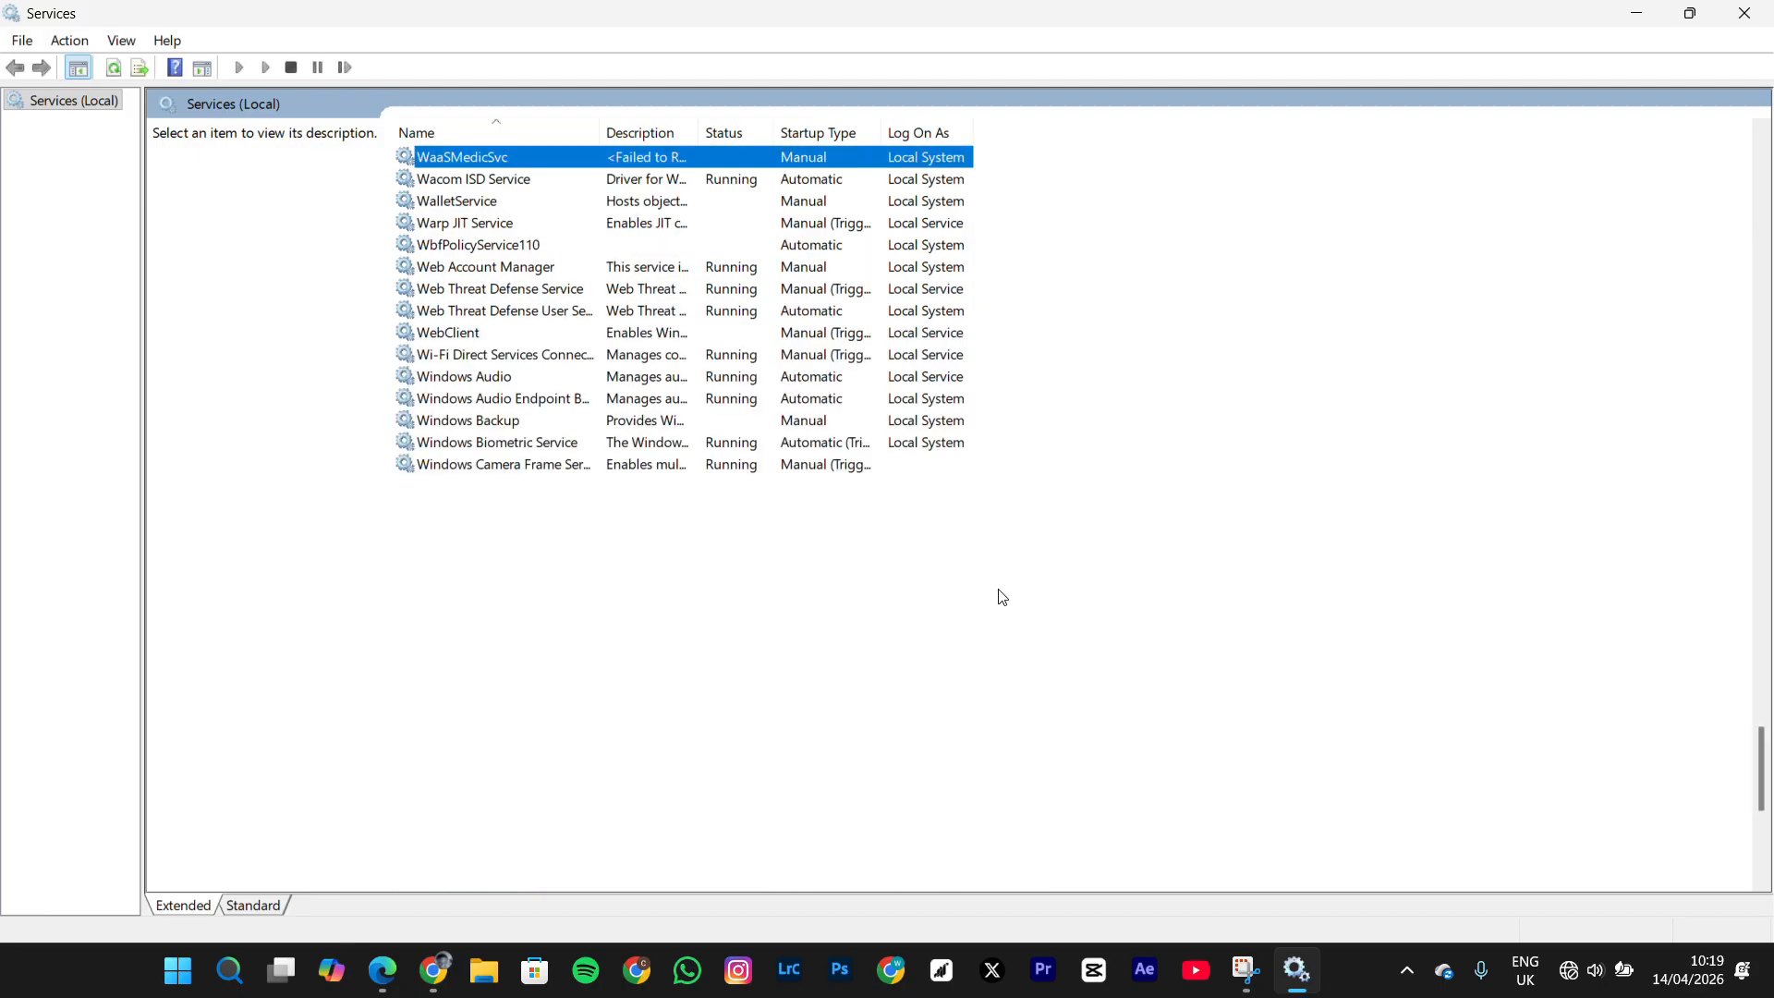
{"action": "double_click", "coordinate": [555, 443]}
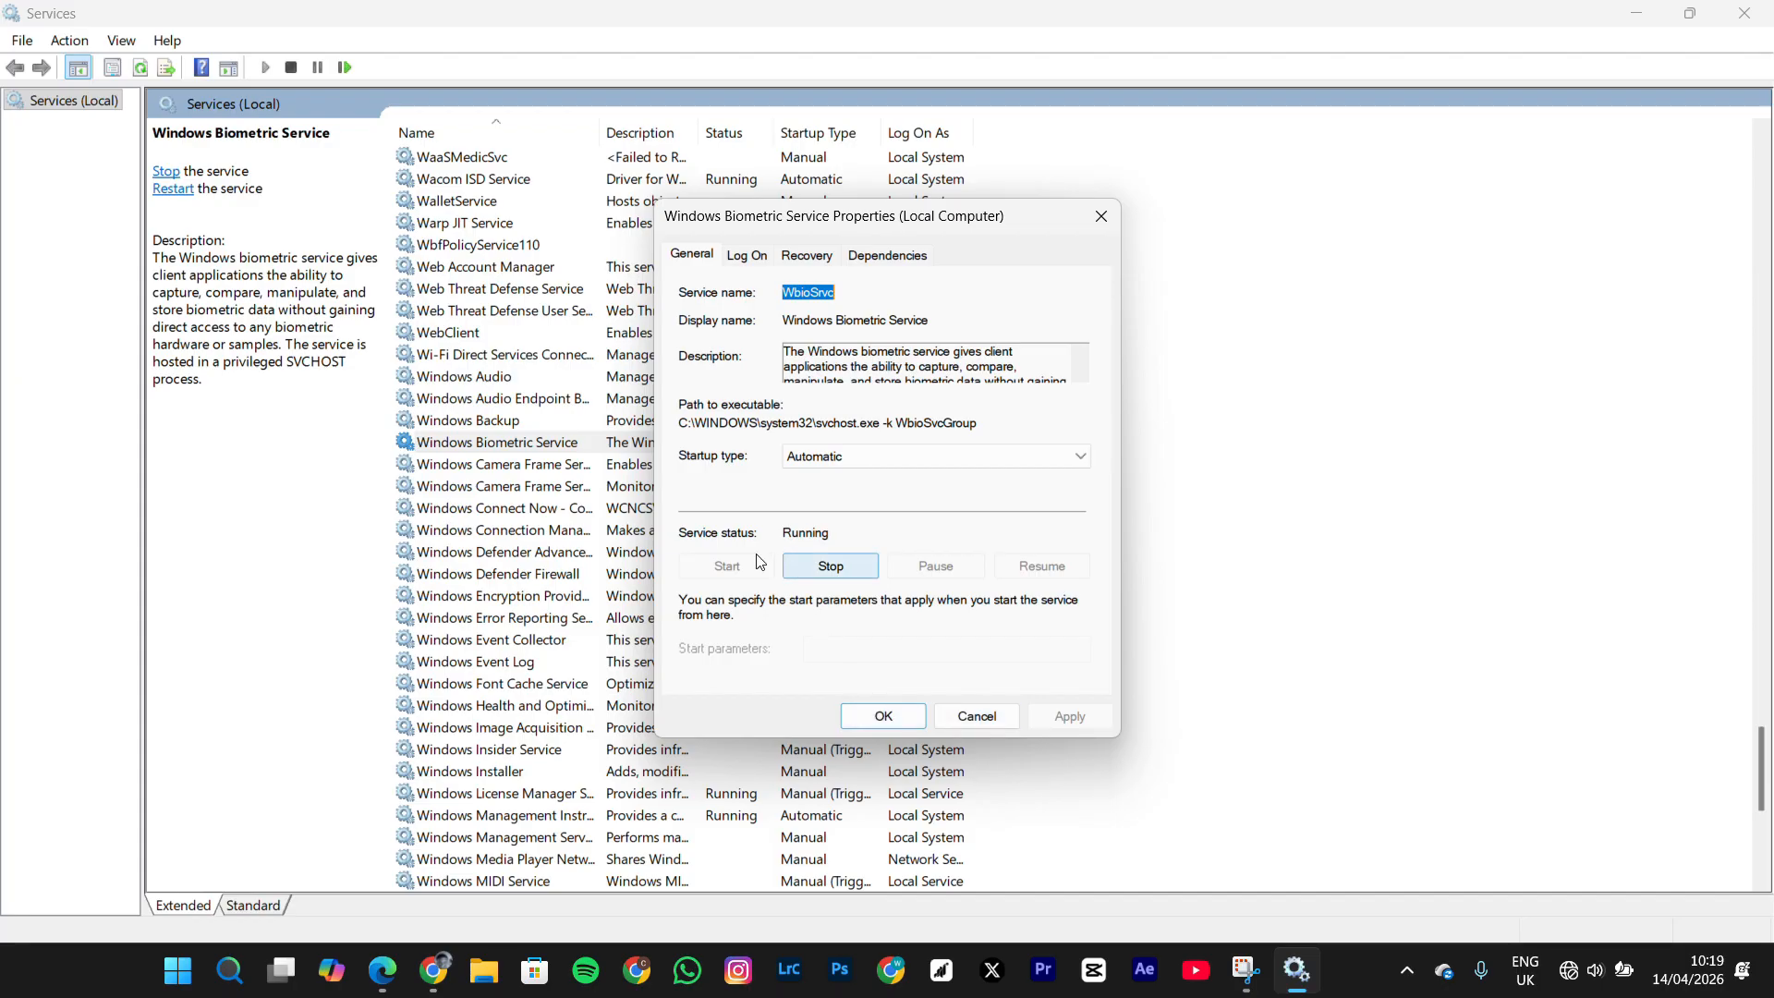
{"action": "left_click", "coordinate": [844, 455]}
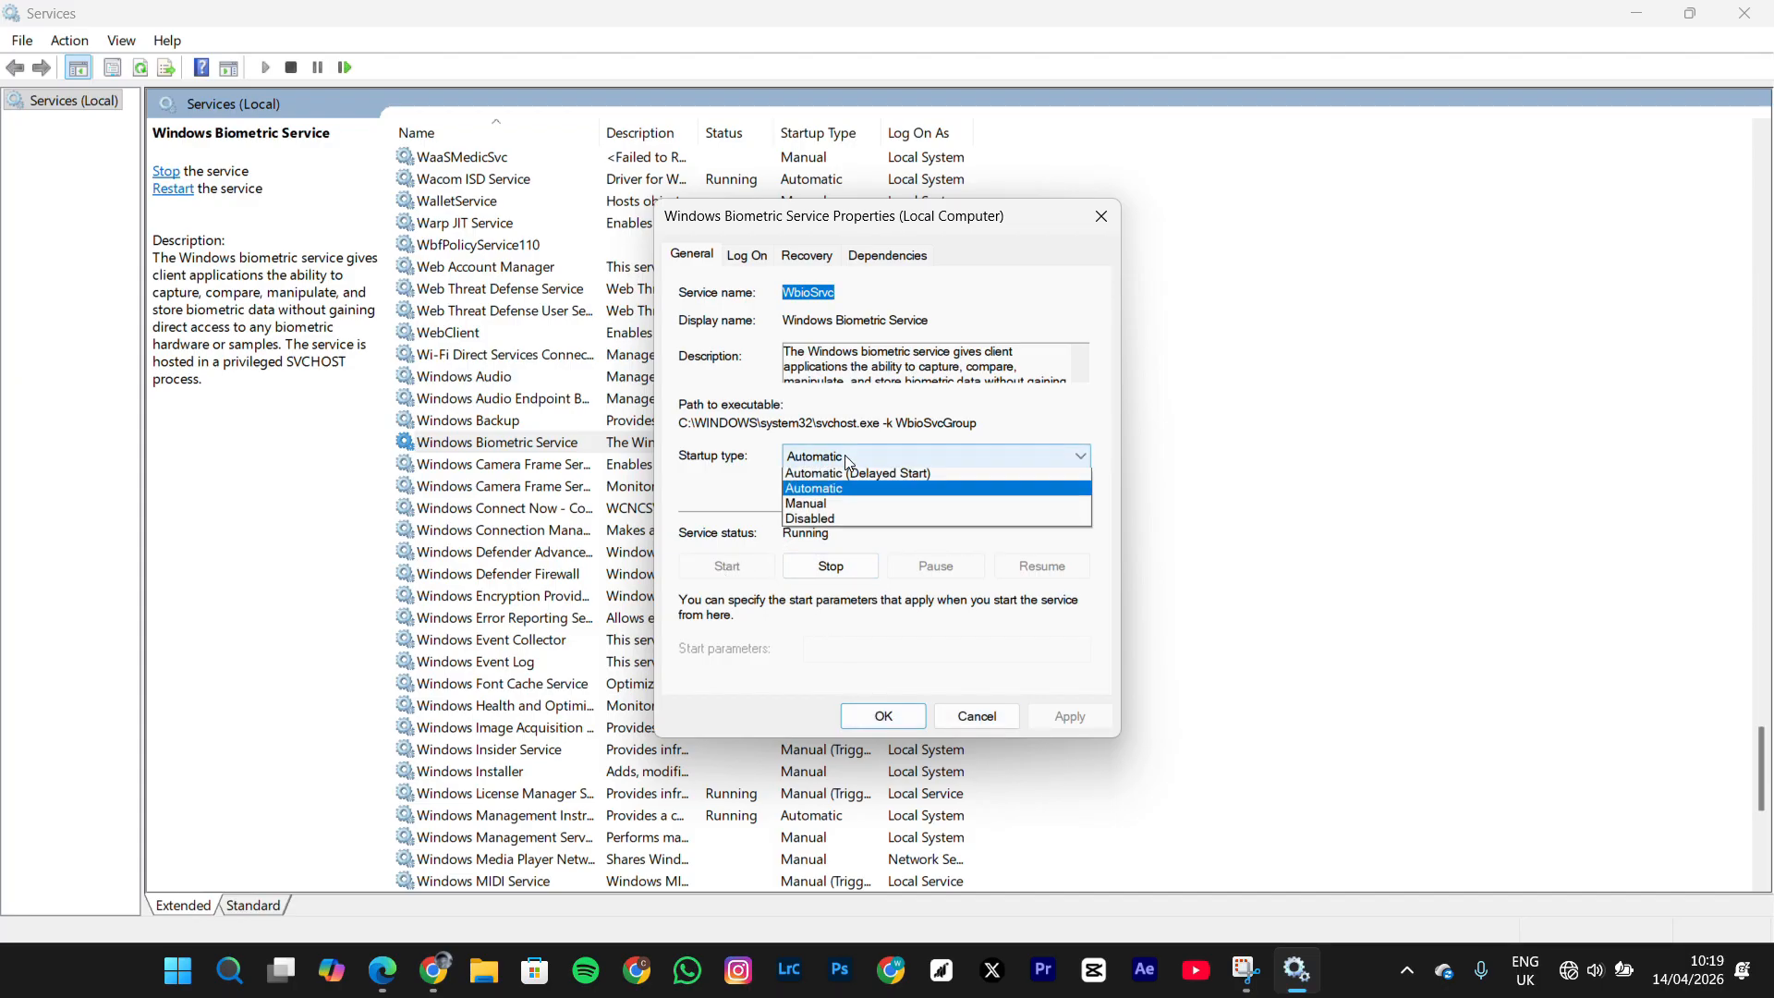
{"action": "left_click", "coordinate": [844, 498]}
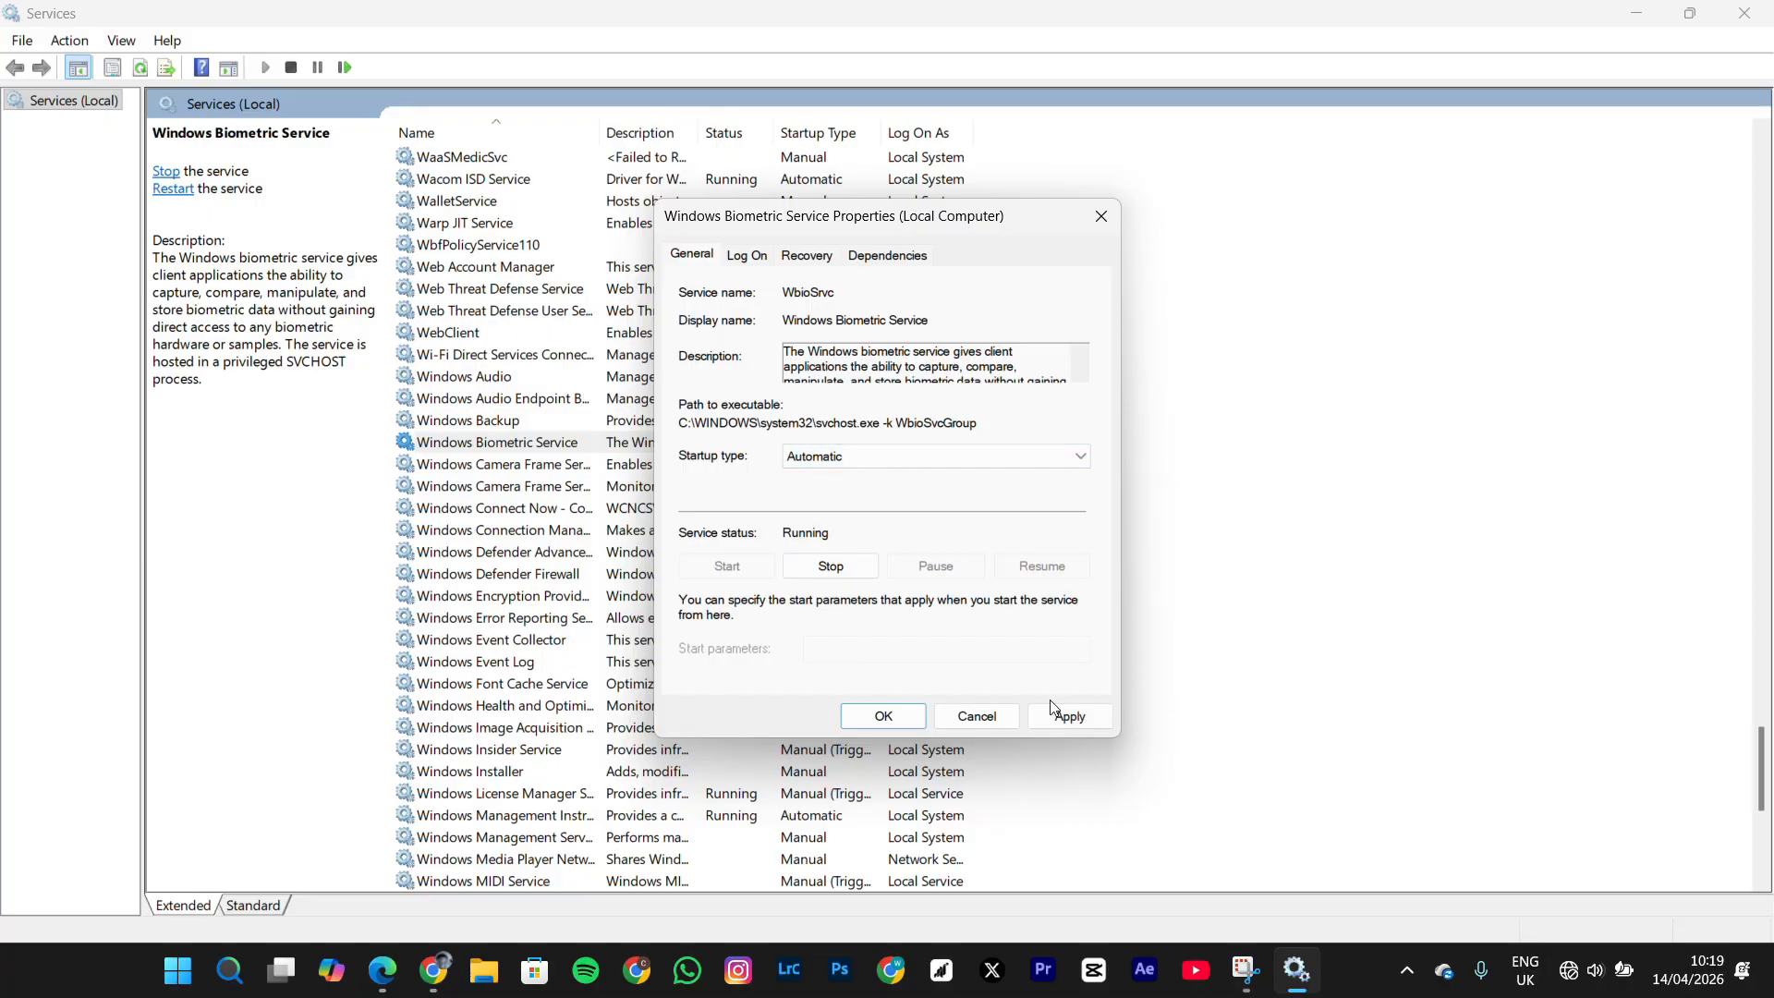
{"action": "left_click", "coordinate": [1063, 715]}
{"action": "left_click", "coordinate": [881, 713]}
{"action": "left_click", "coordinate": [1758, 9]}
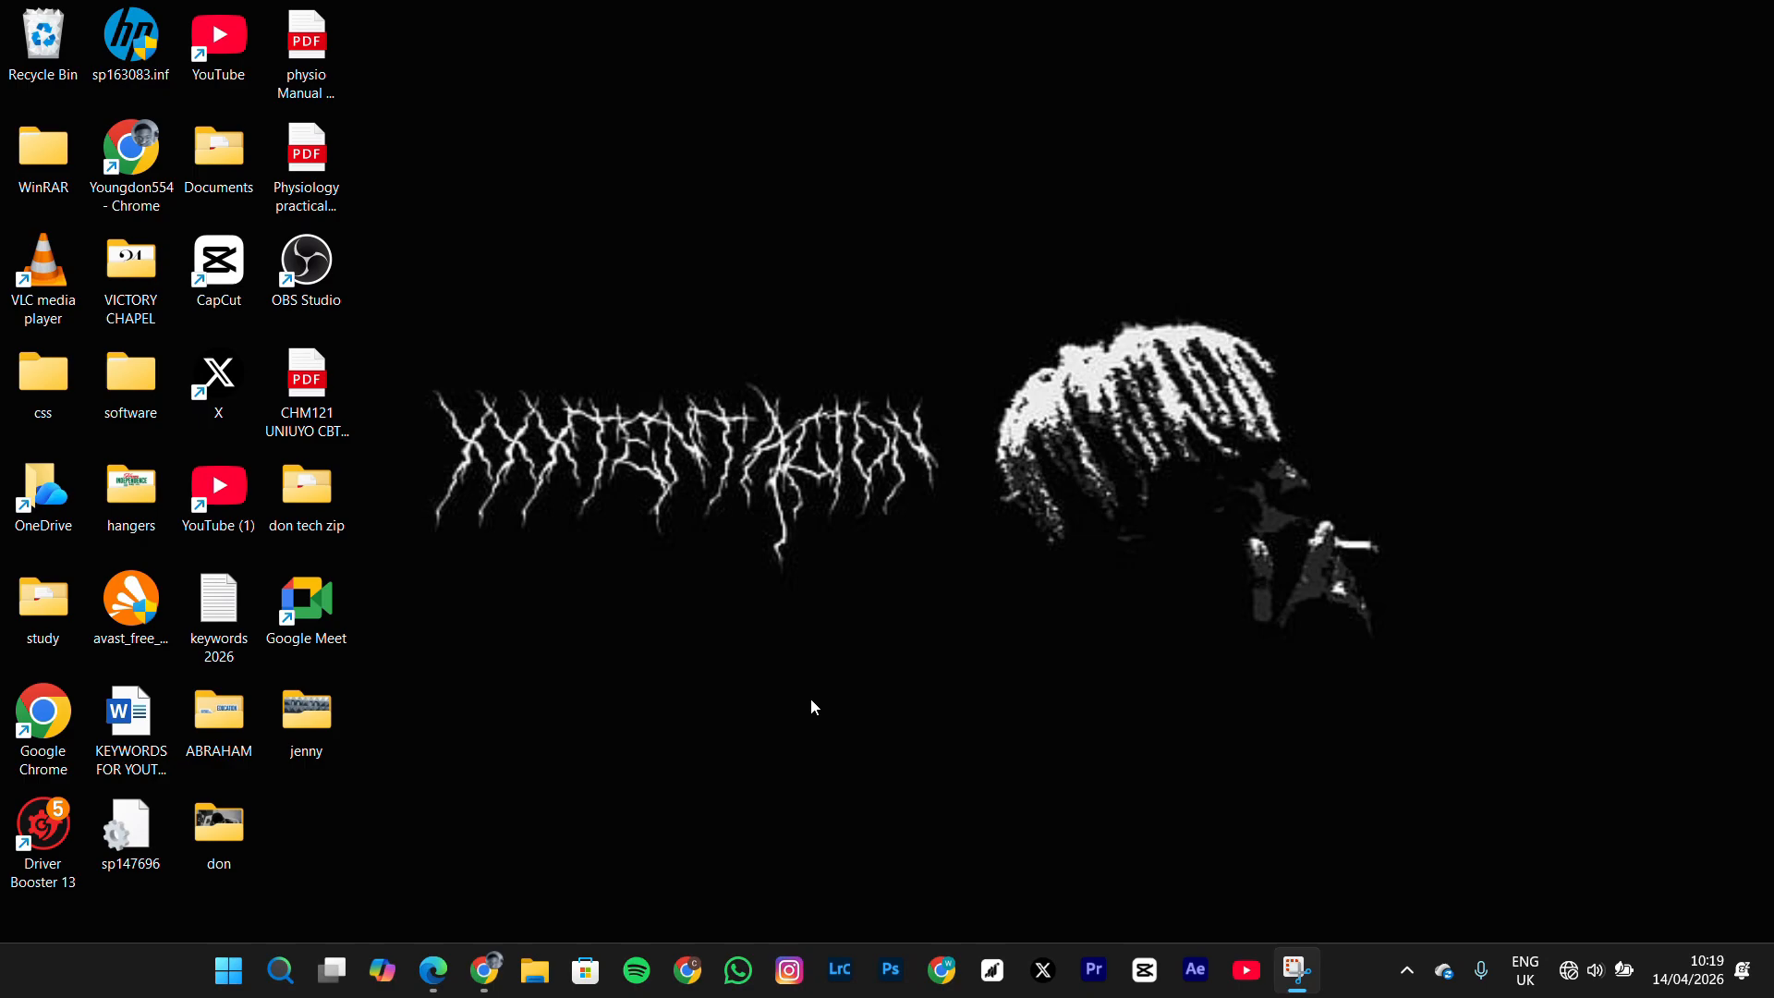
- Open Device Manager and maximize its window
{"action": "key", "text": "super"}
{"action": "type", "text": "device Manager"}
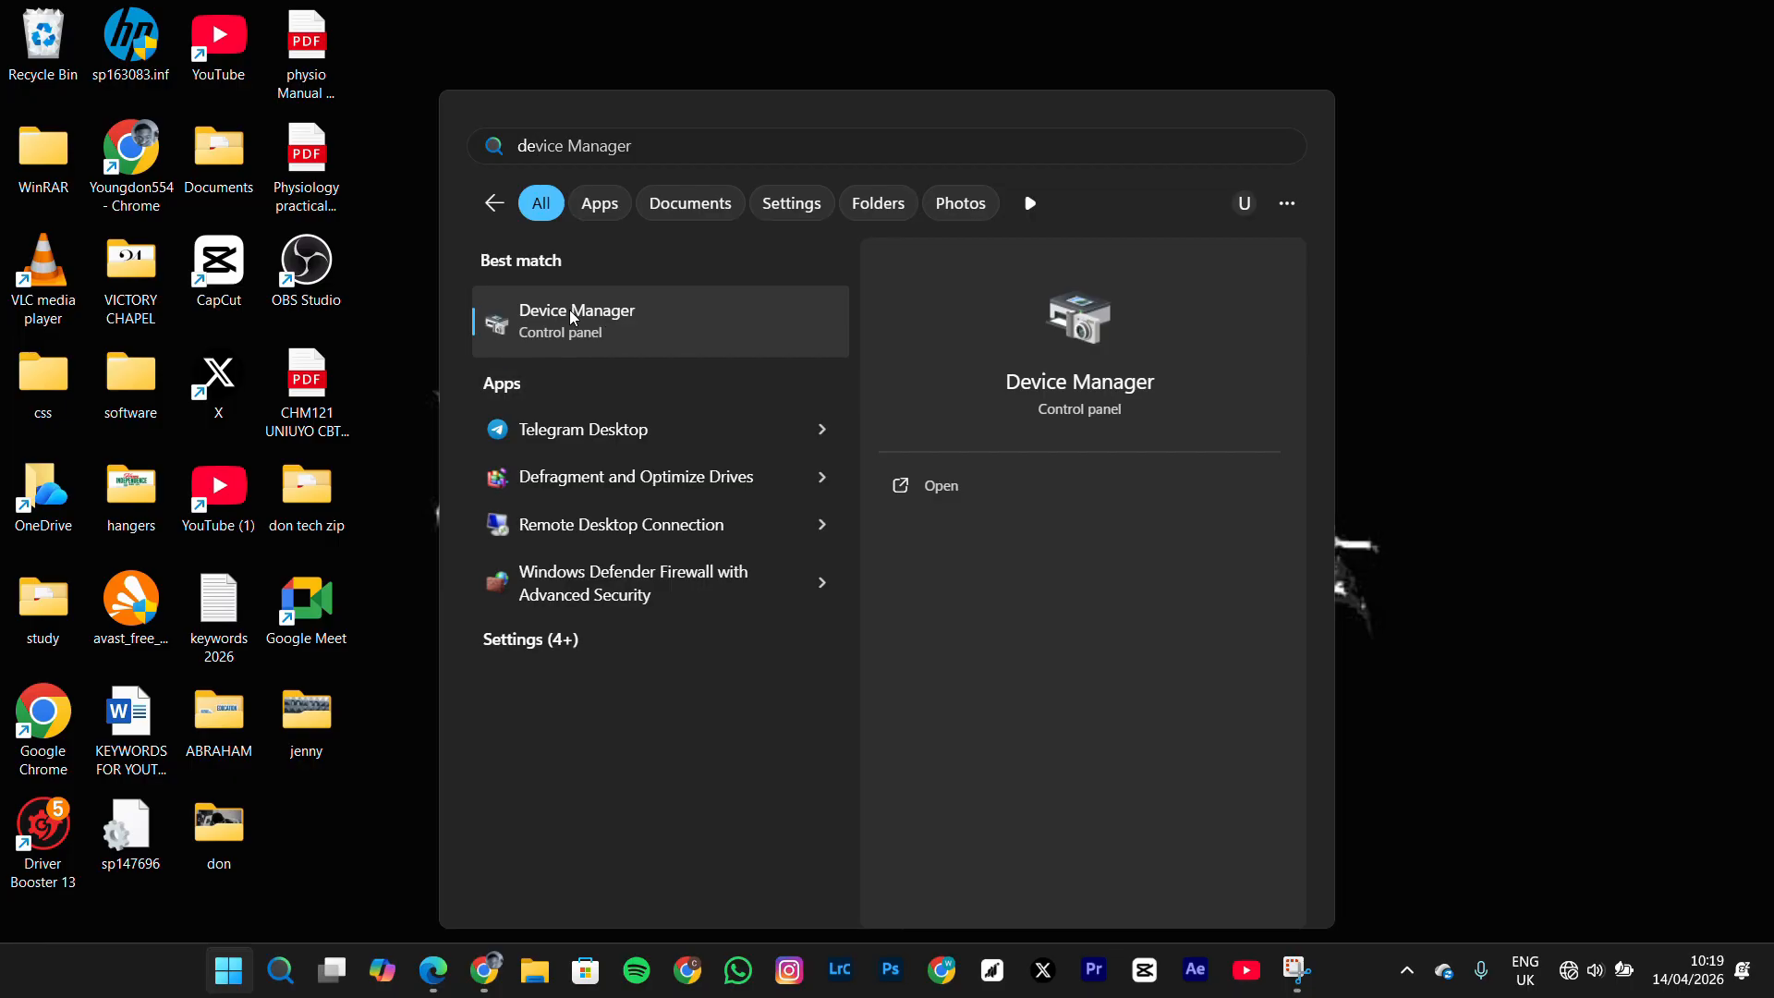
{"action": "left_click", "coordinate": [920, 492]}
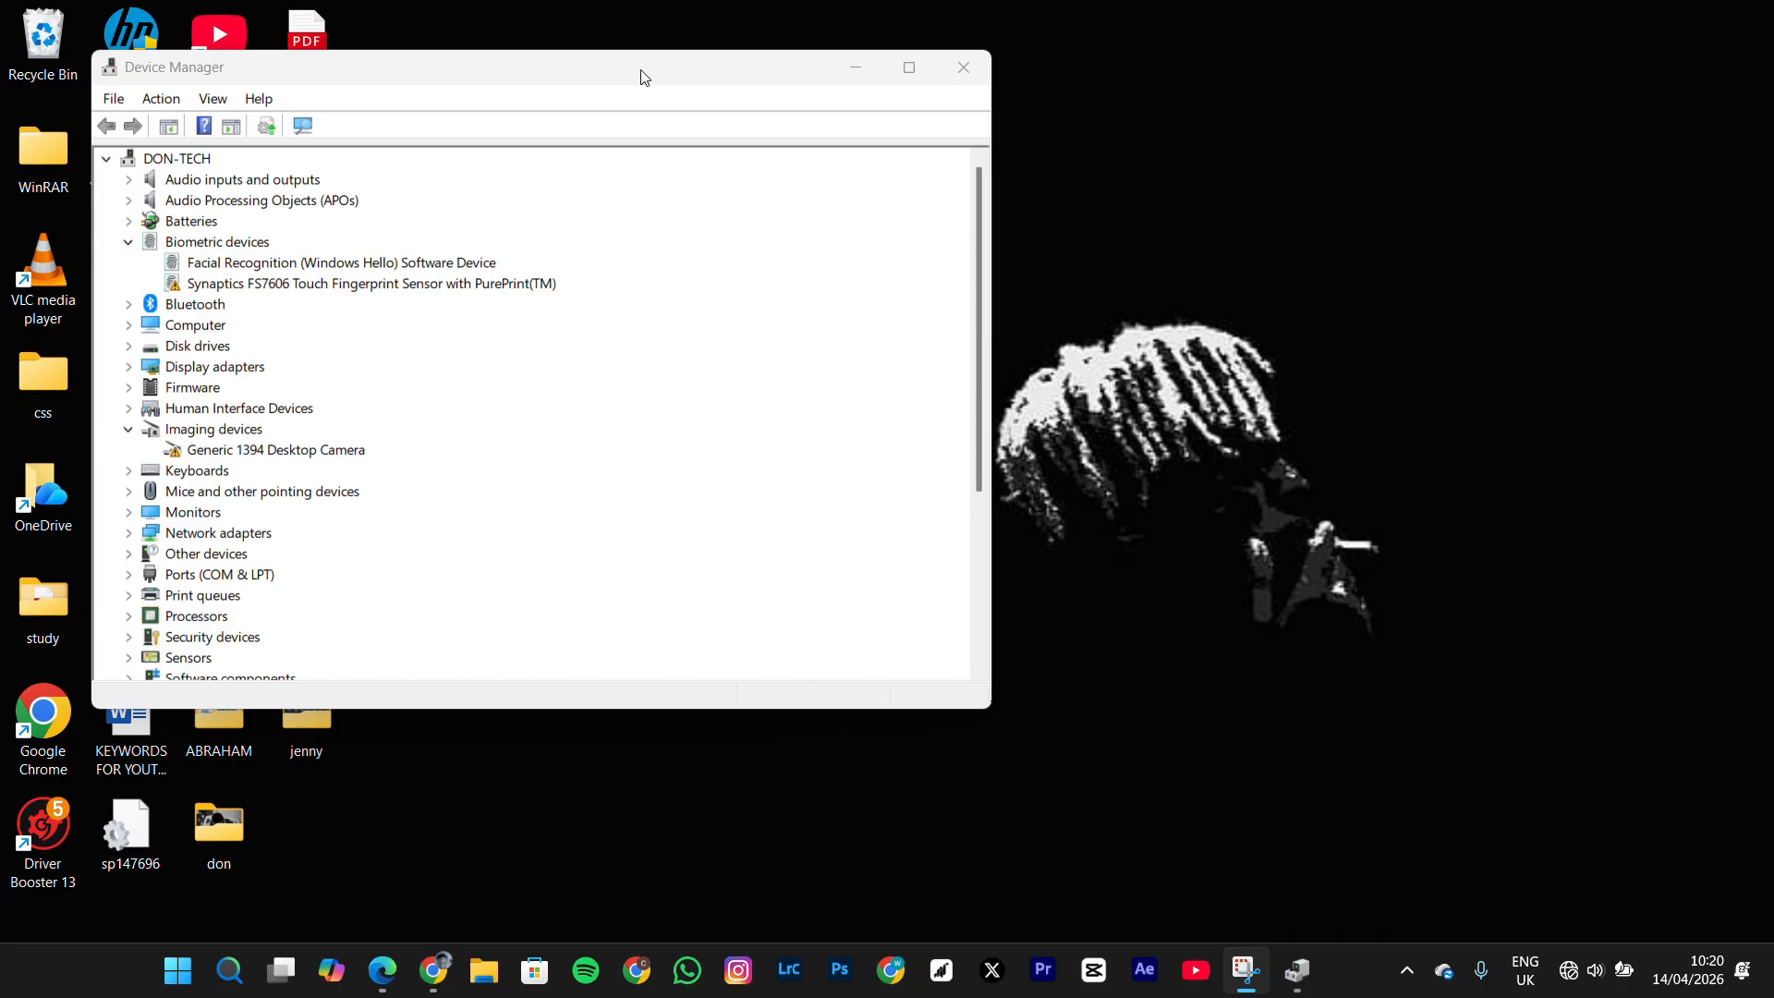
{"action": "left_click_drag", "start_coordinate": [649, 75], "coordinate": [704, 149]}
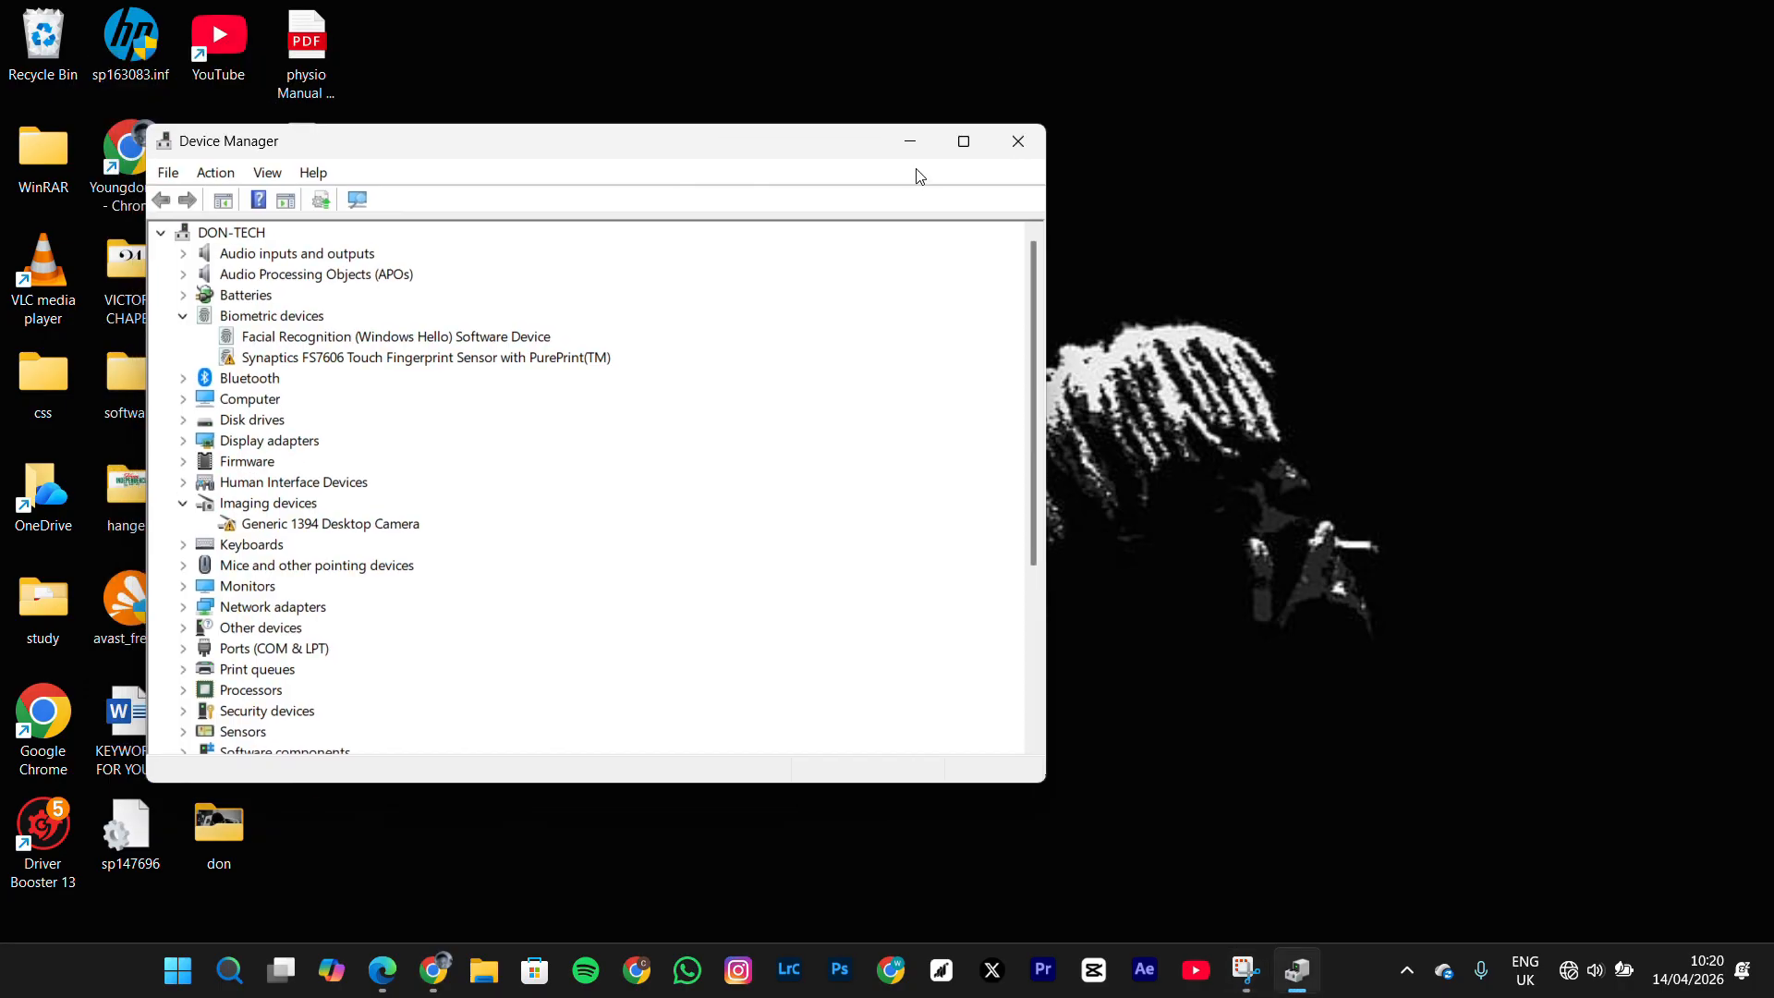
{"action": "left_click", "coordinate": [964, 143]}
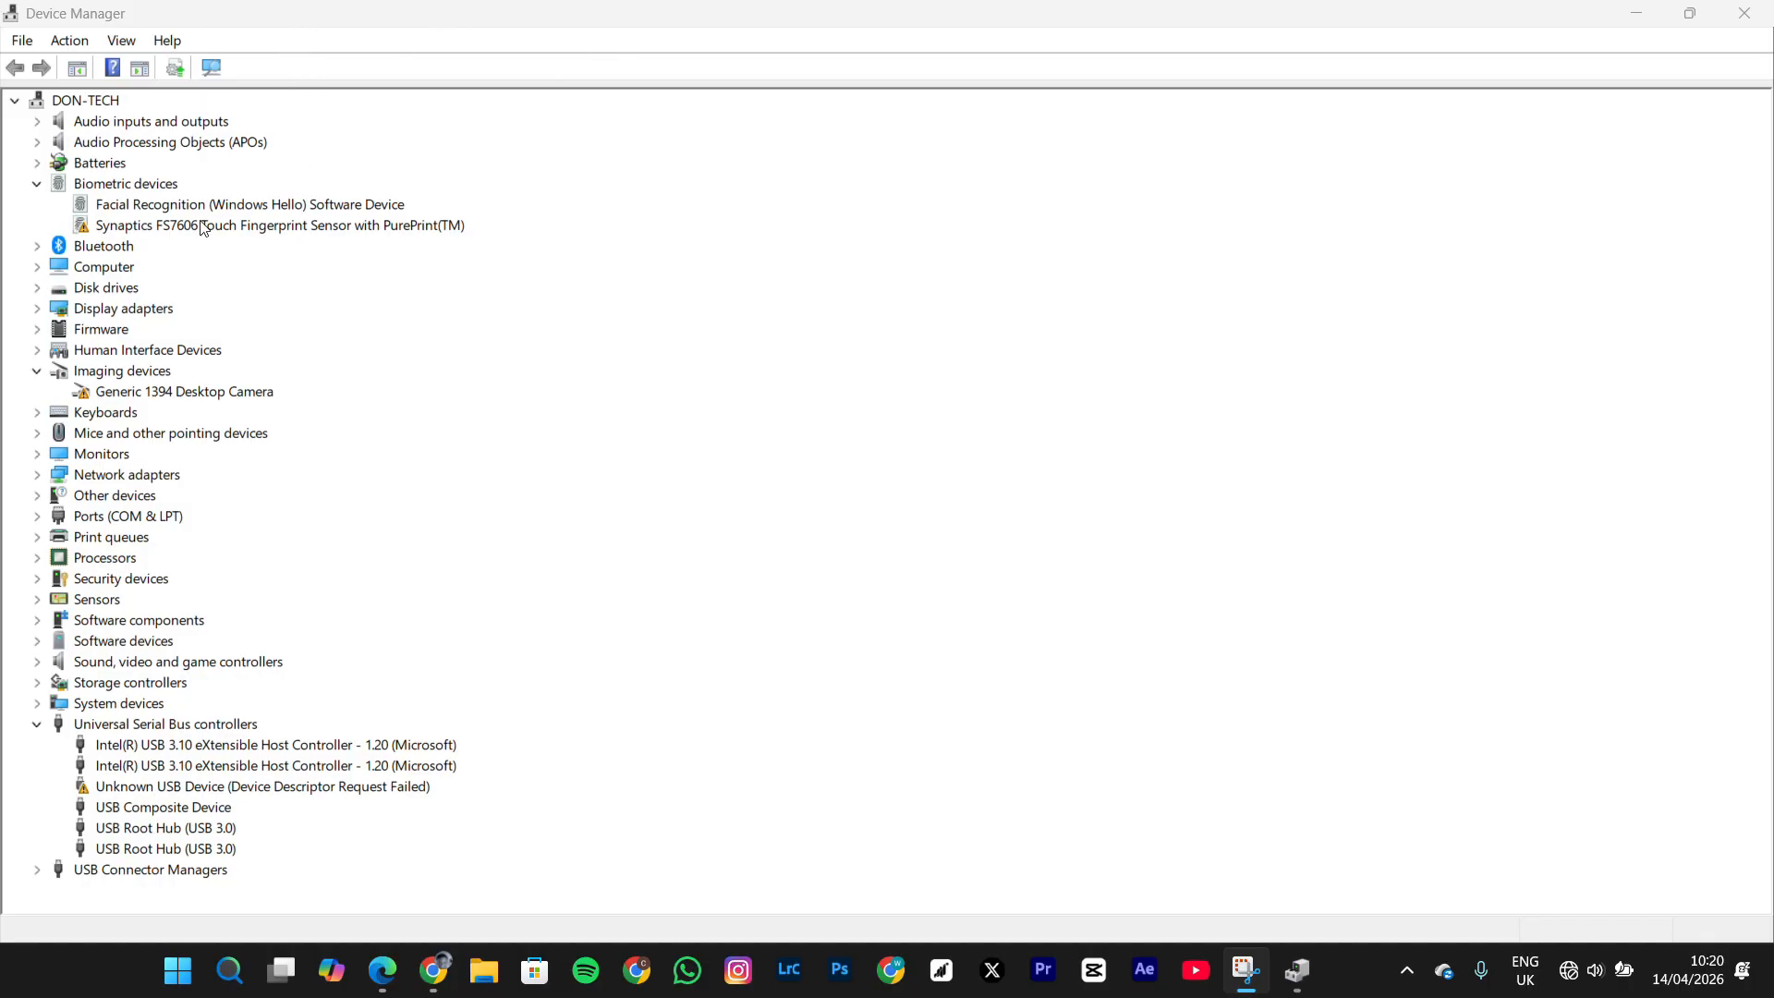
- Examine the device status of the Synaptics FS7606 Touch Fingerprint Sensor under Biometric devices
{"action": "double_click", "coordinate": [101, 227]}
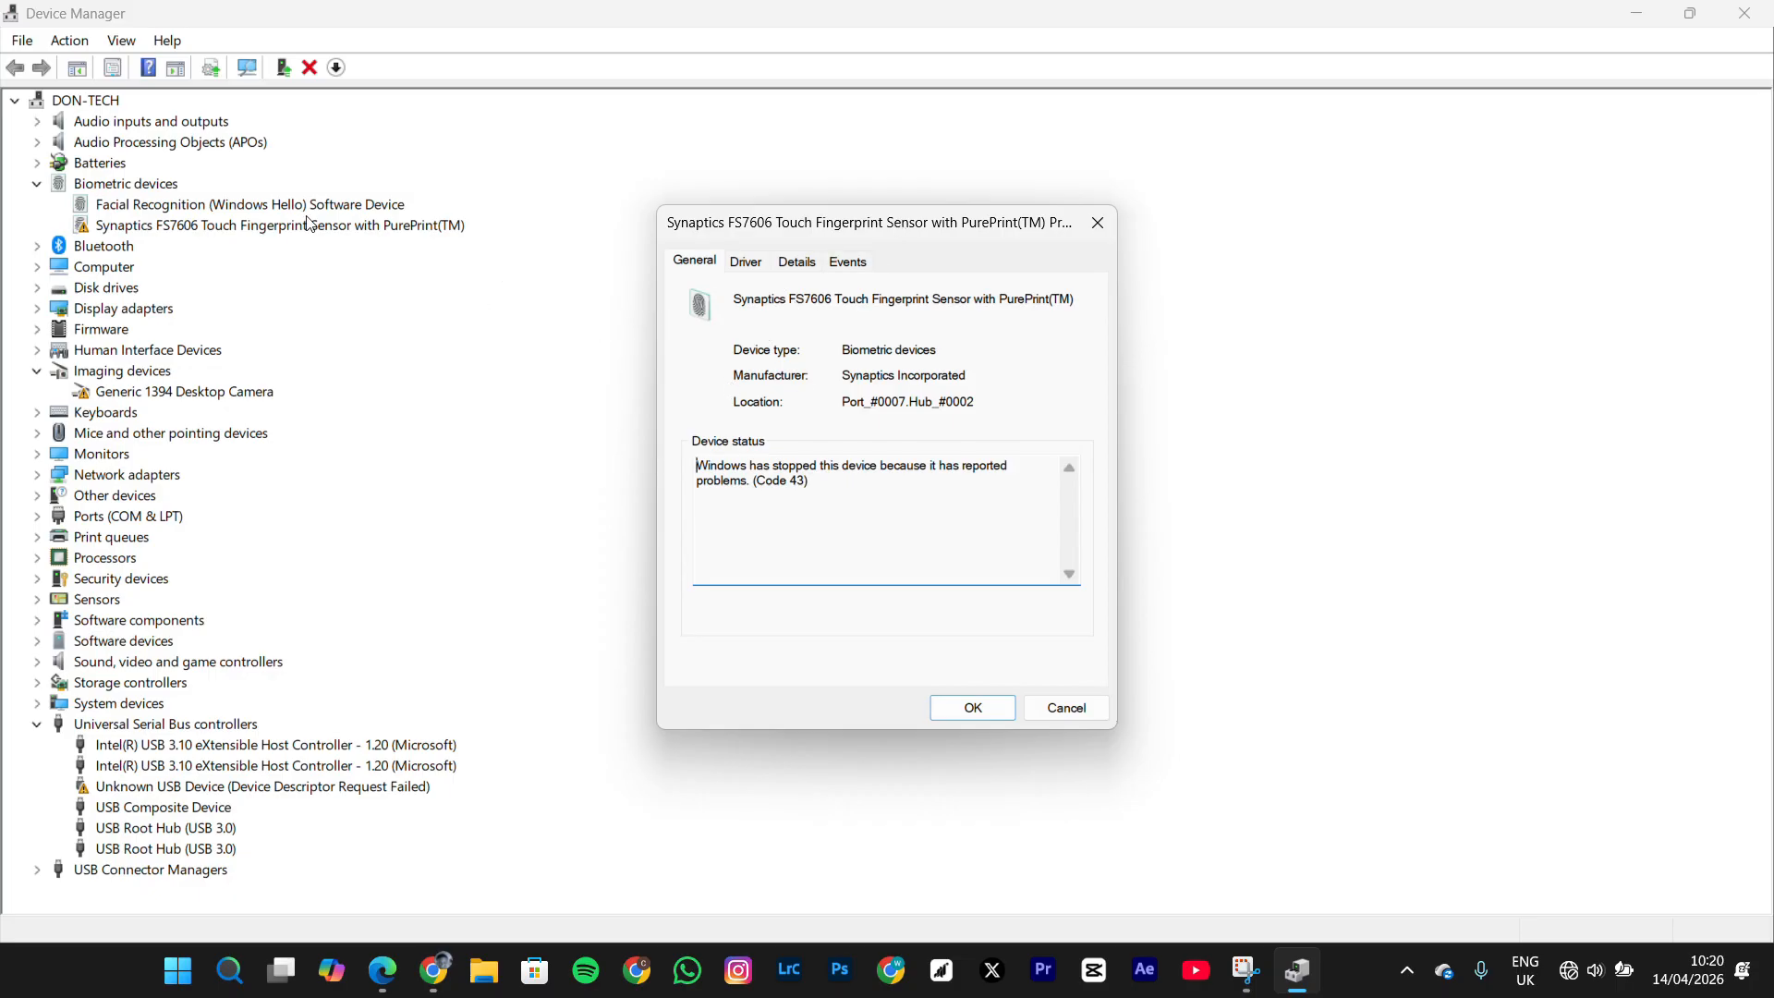
{"action": "left_click", "coordinate": [1097, 223]}
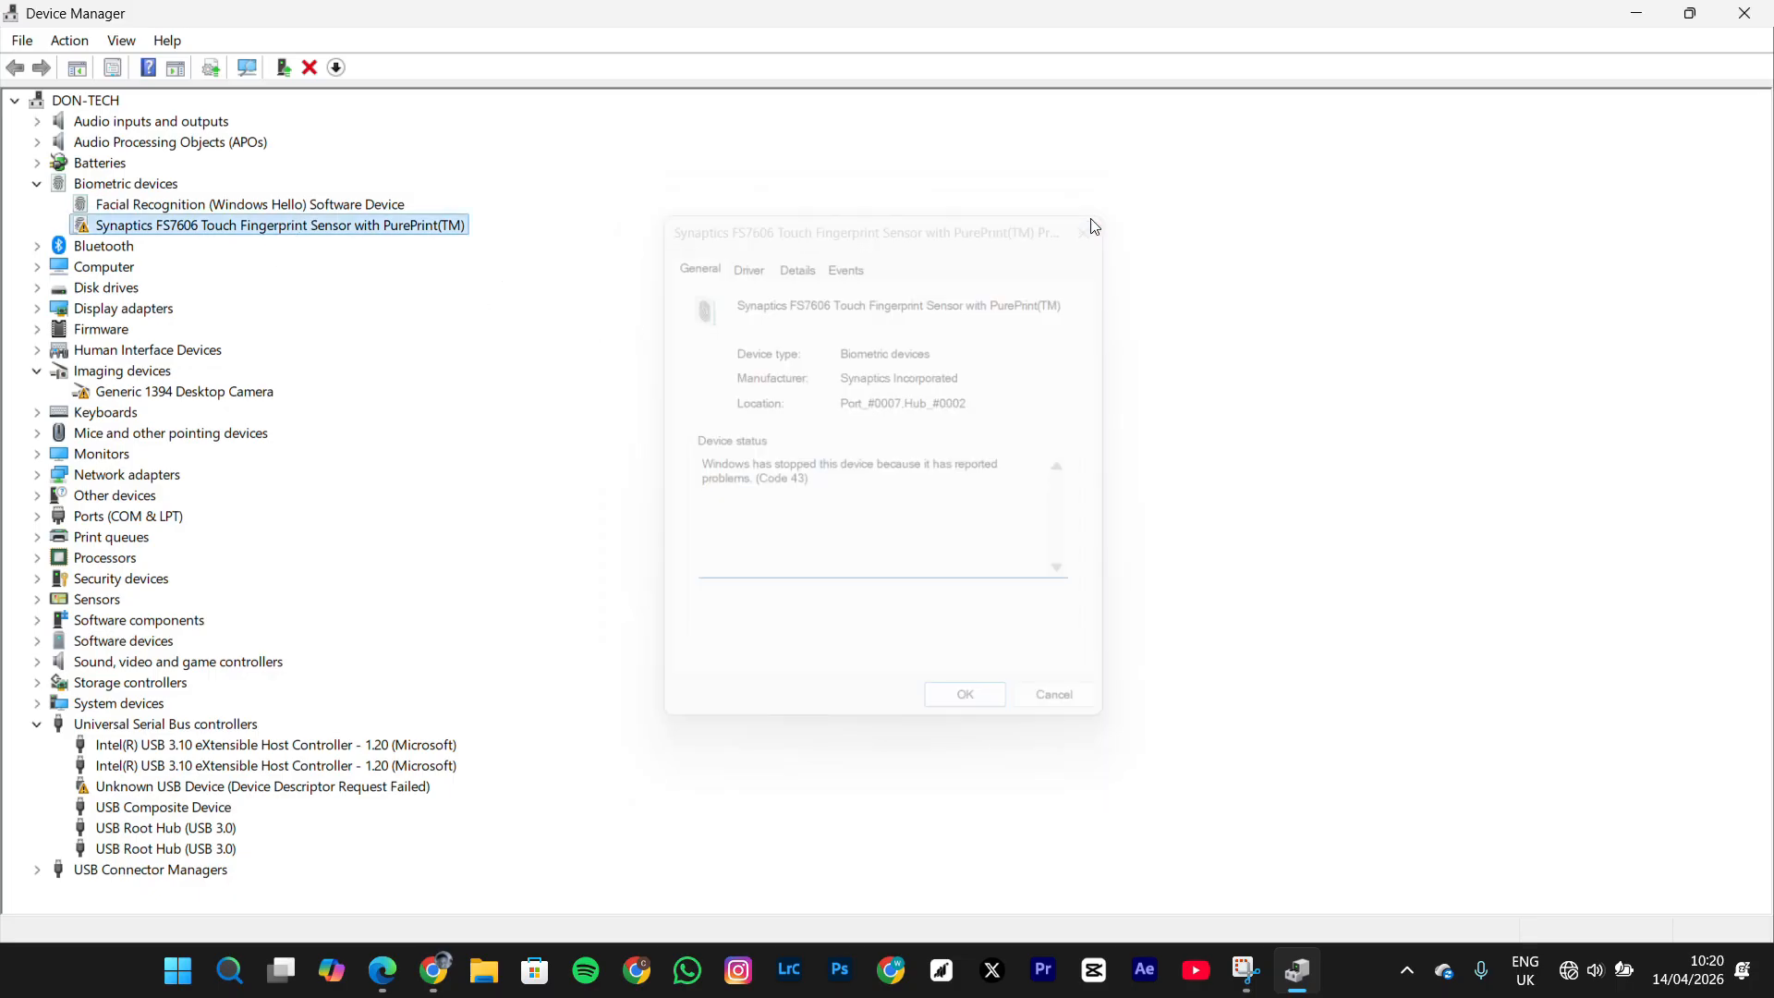
{"action": "left_click", "coordinate": [37, 184]}
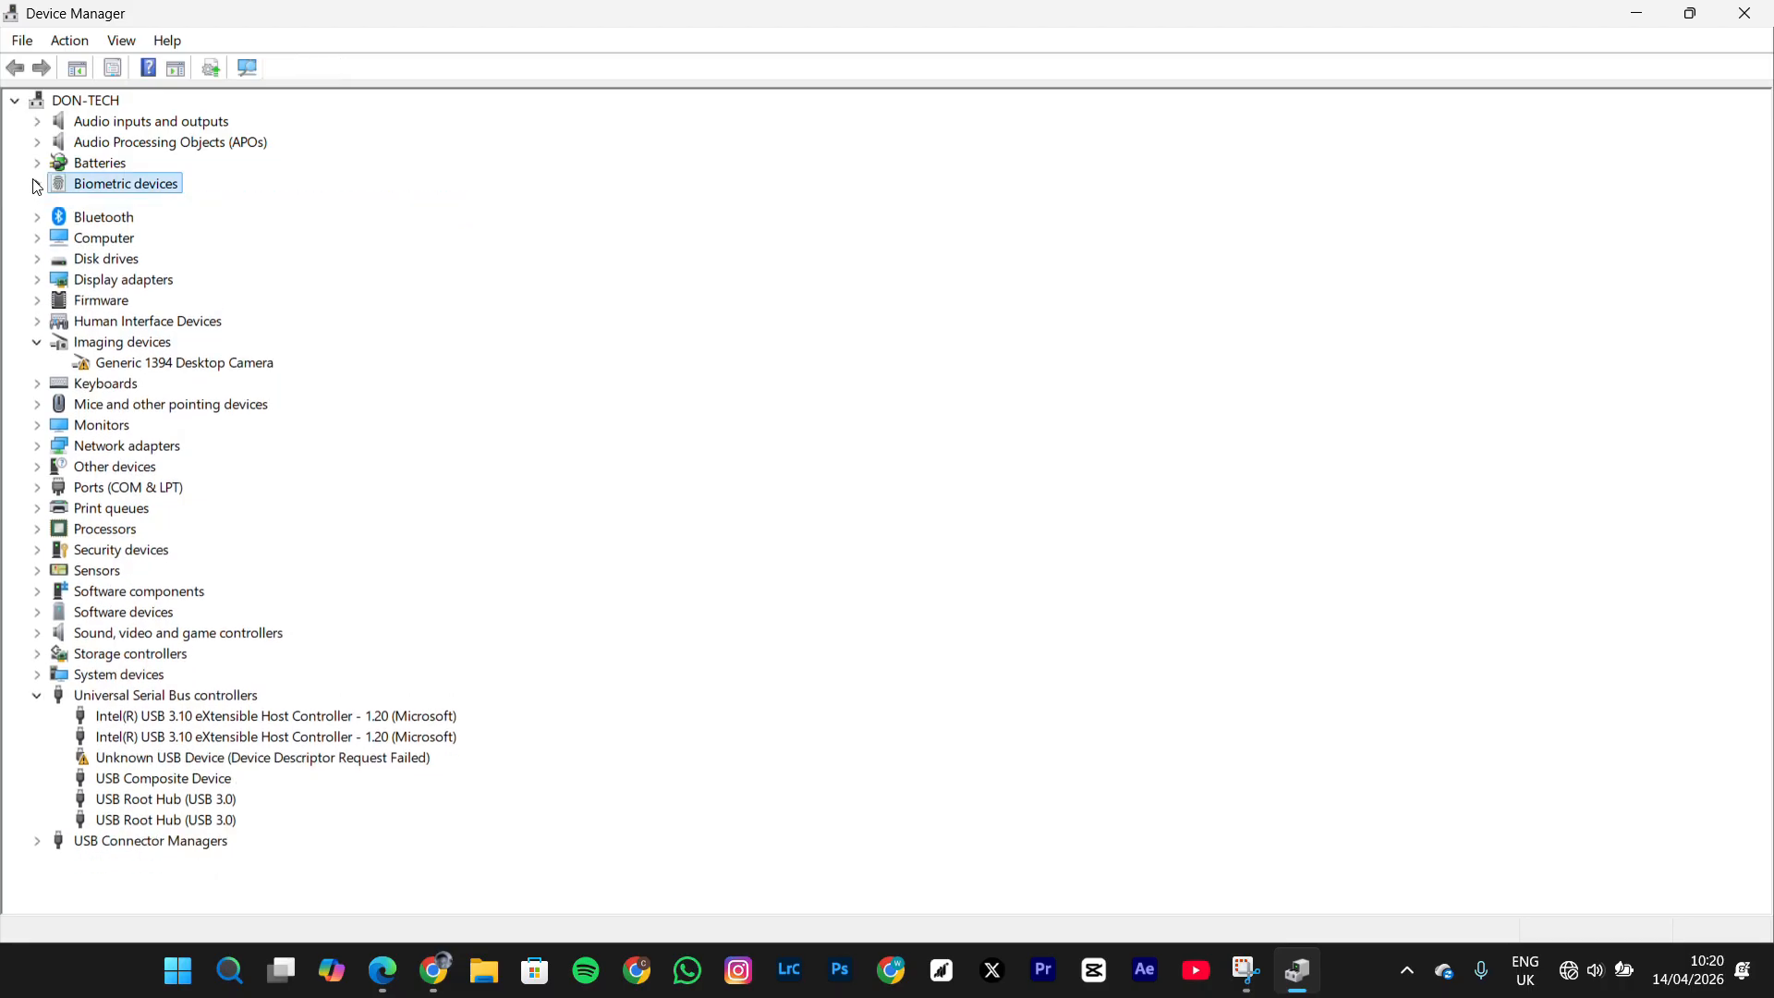
{"action": "left_click", "coordinate": [37, 184]}
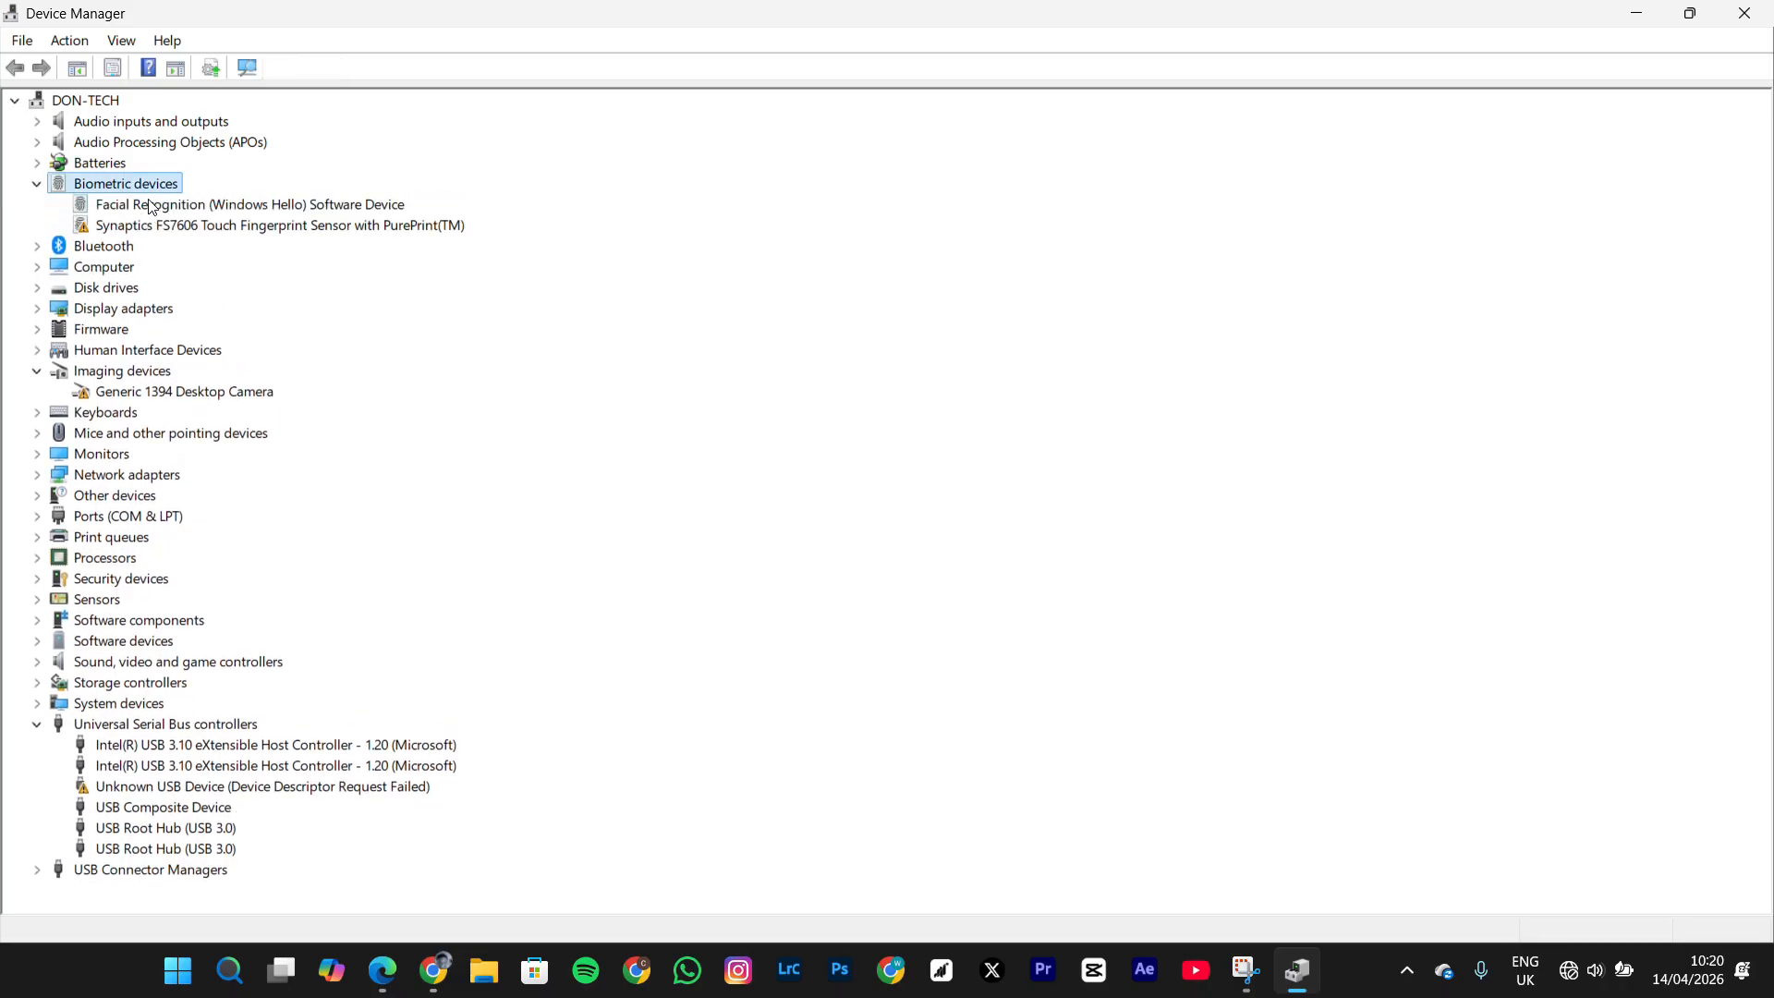
- Scan for hardware changes and show hidden devices in the device tree
{"action": "left_click", "coordinate": [64, 43]}
{"action": "left_click", "coordinate": [125, 106]}
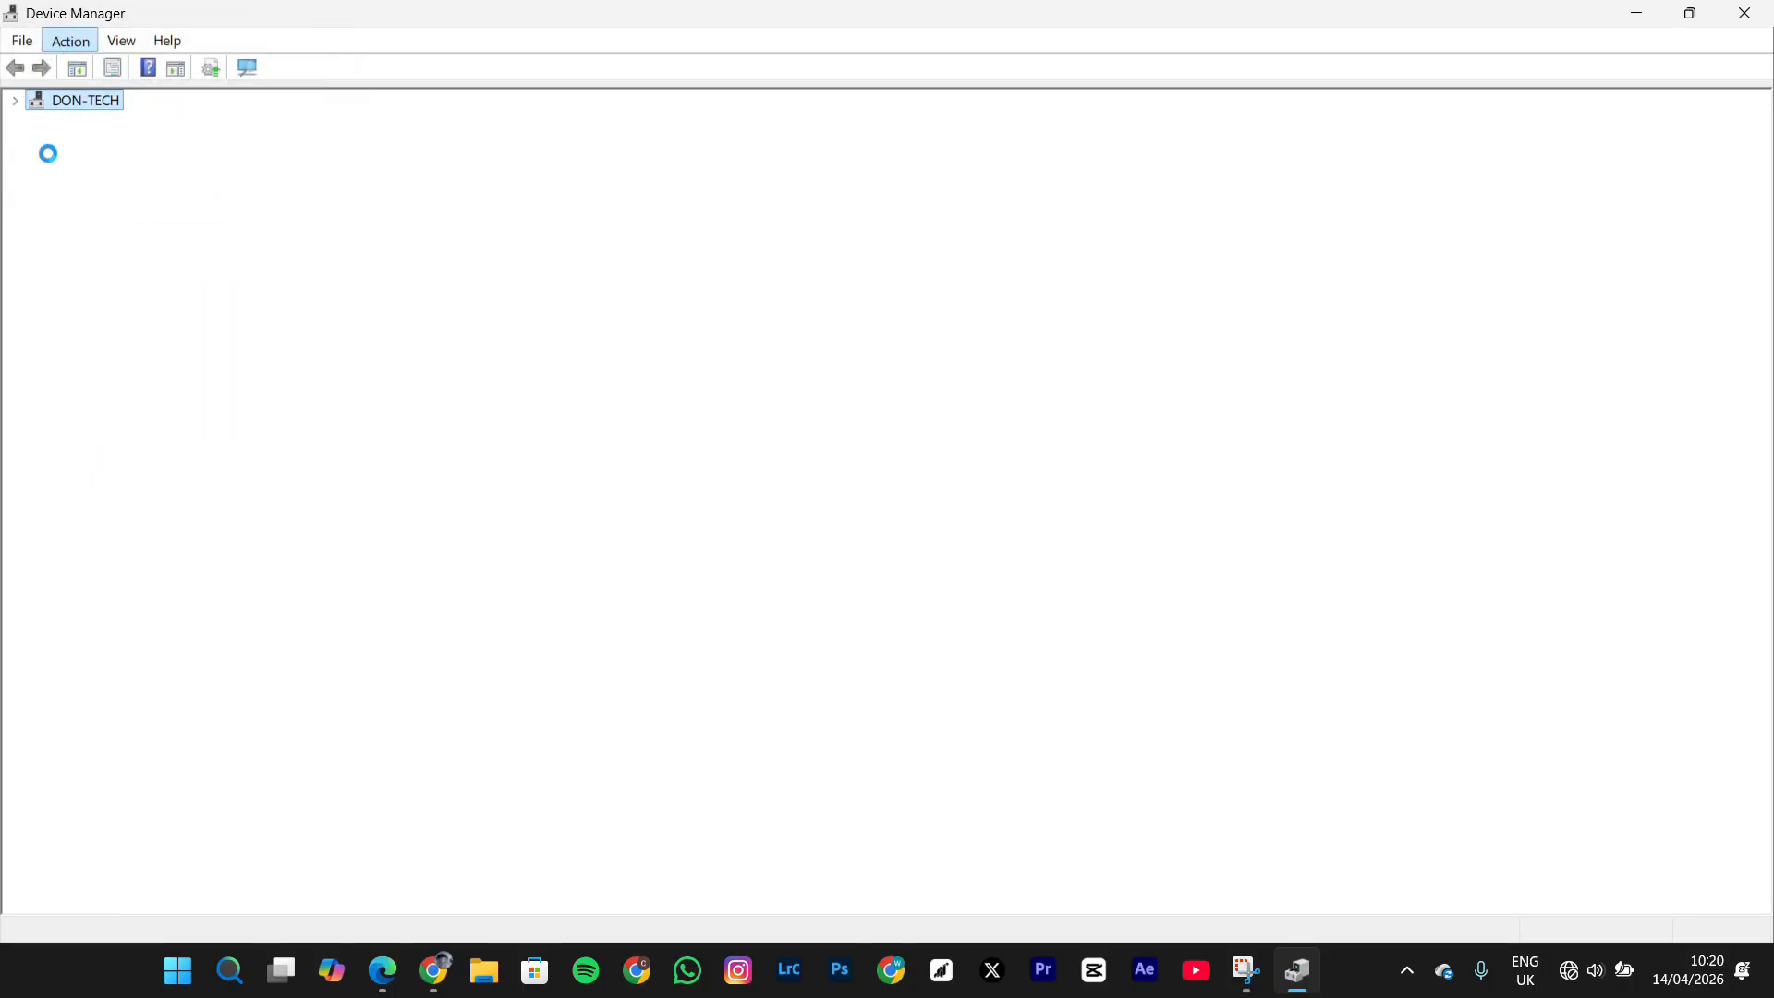
{"action": "left_click", "coordinate": [129, 50]}
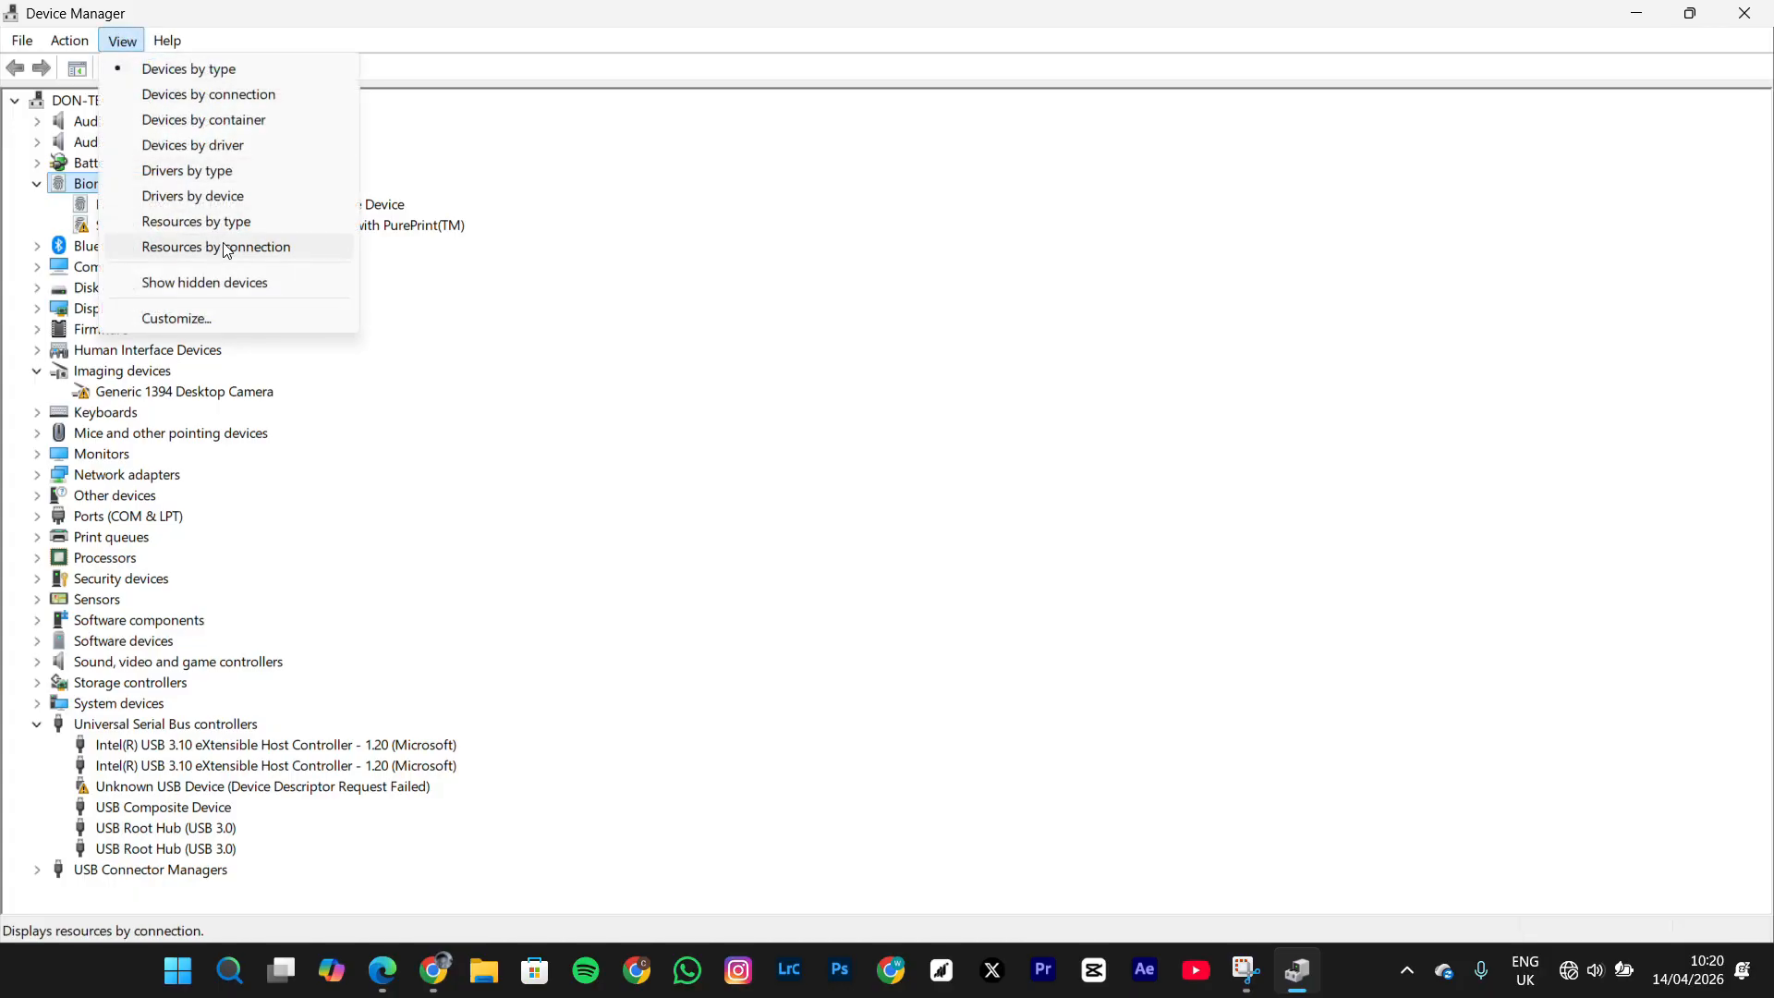
{"action": "left_click", "coordinate": [277, 280]}
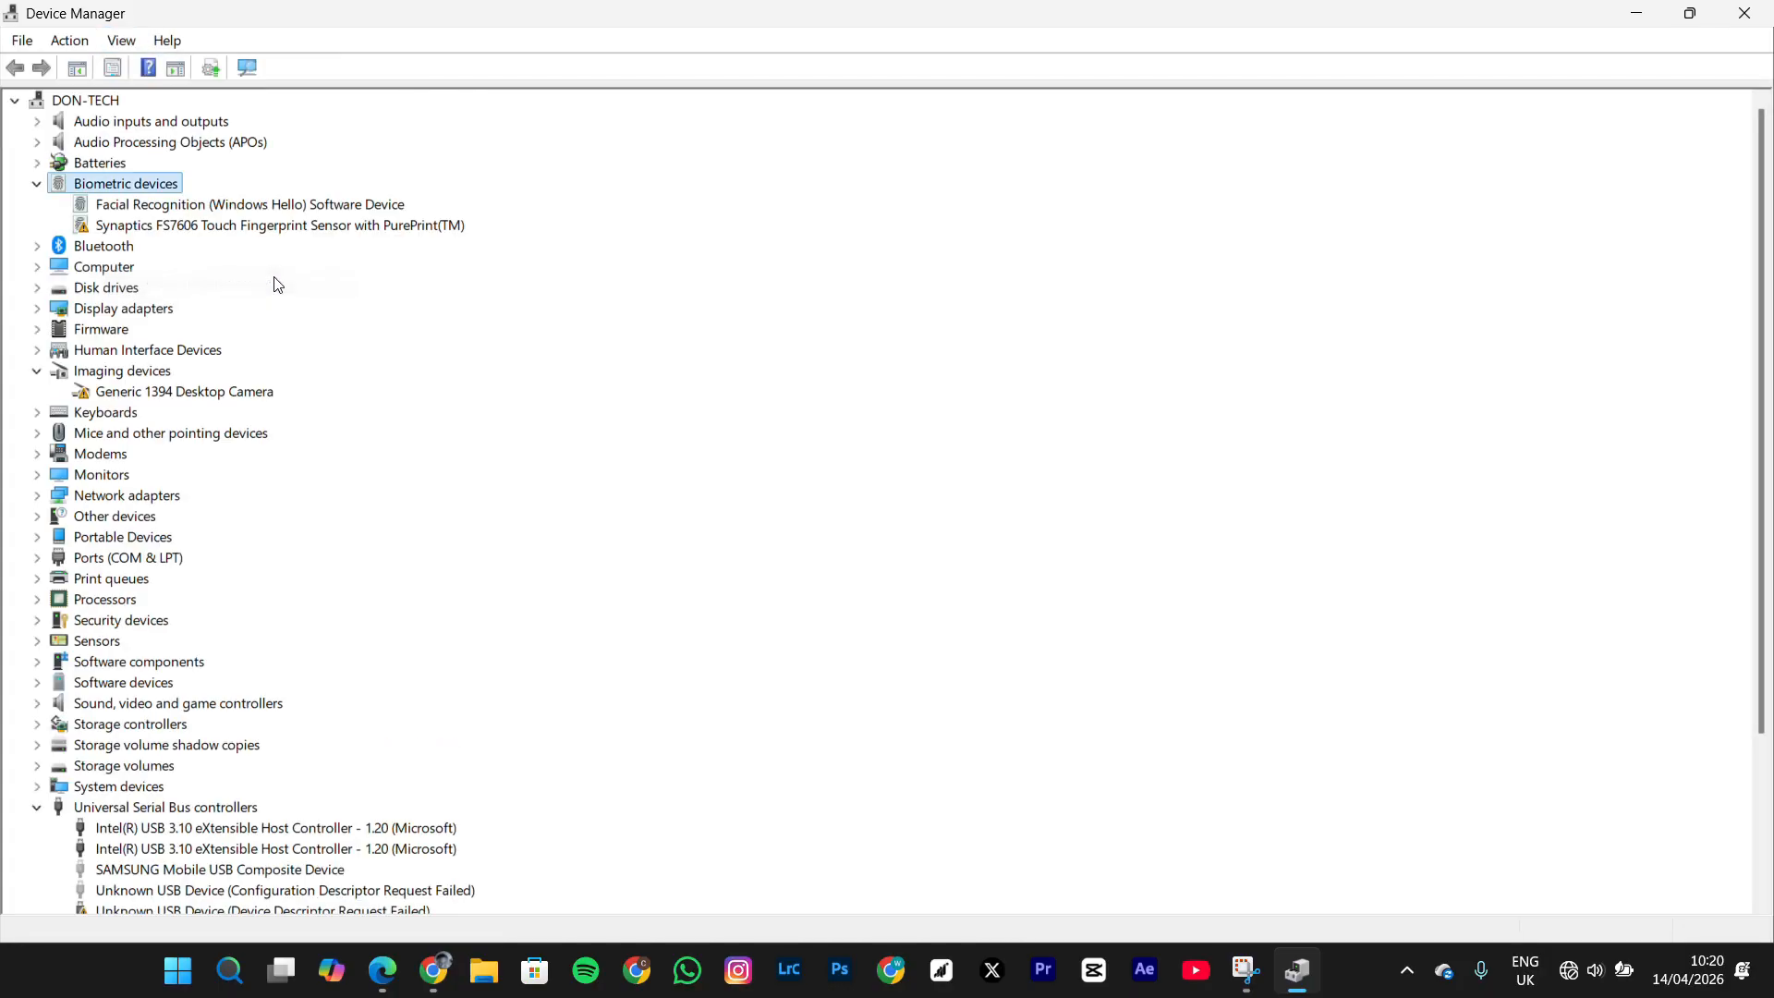
- Update the Synaptics FS7606 Touch Fingerprint Sensor's driver by picking the compatible Synaptics model from the drivers available on the computer, and close Device Manager
{"action": "left_click", "coordinate": [182, 225]}
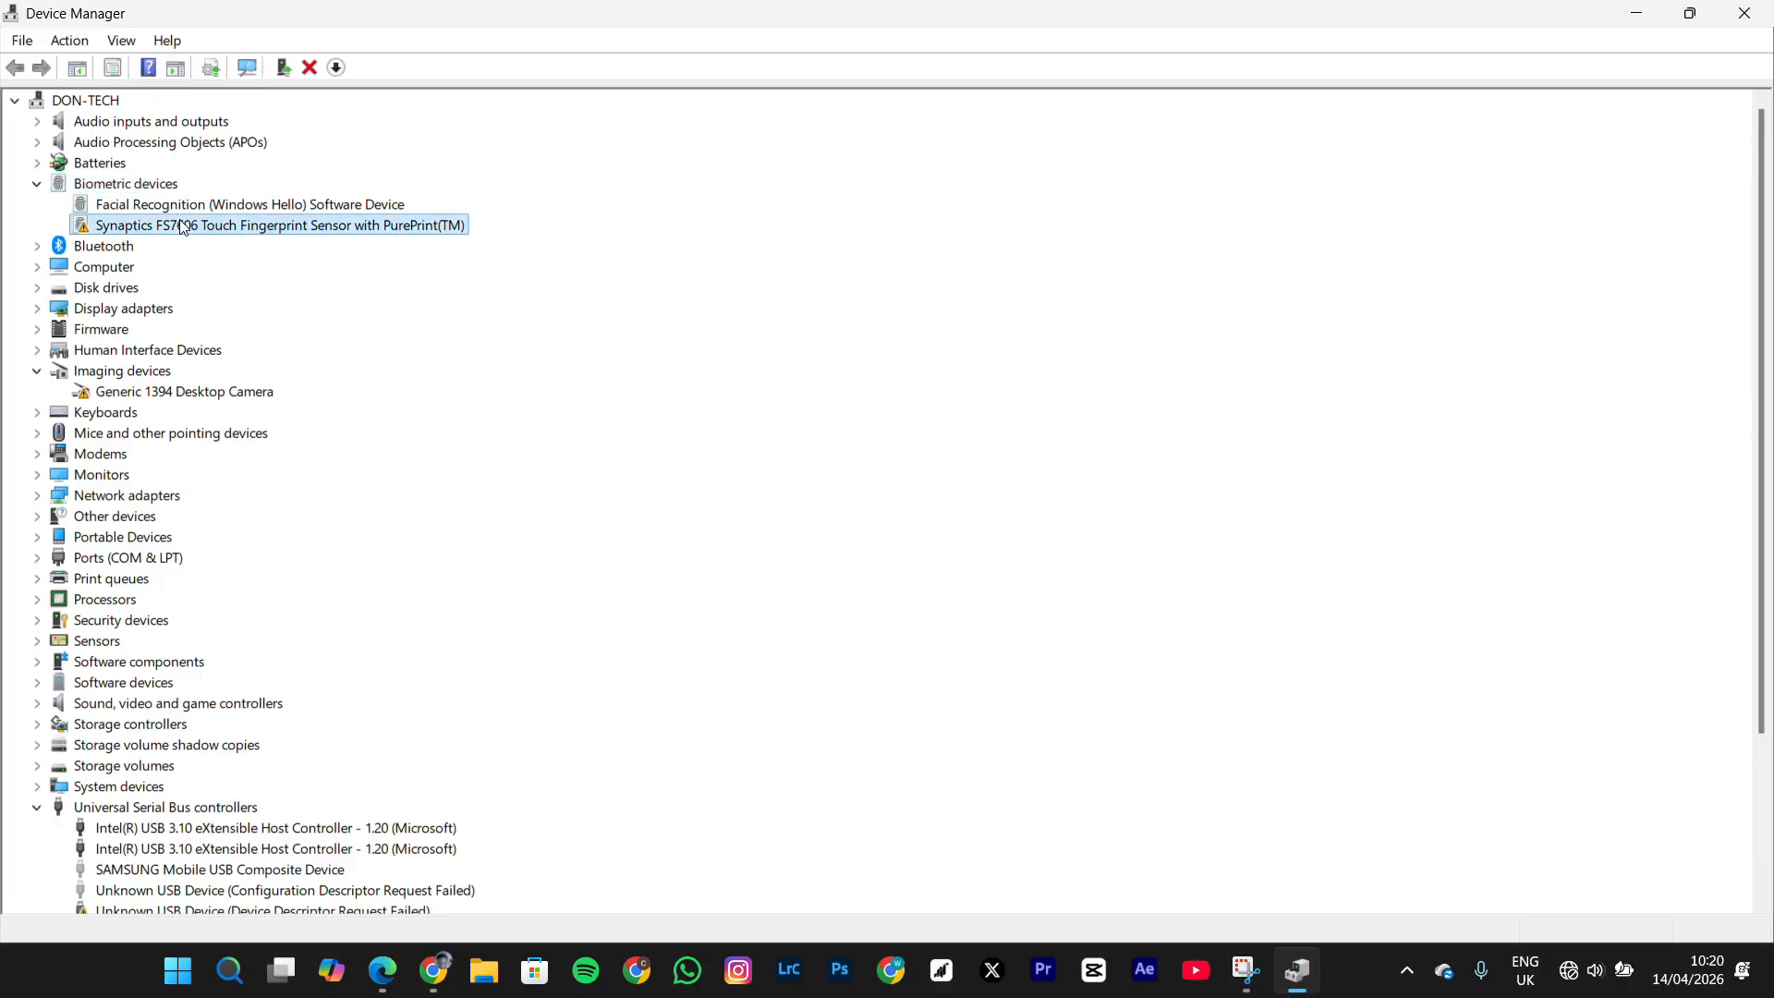
{"action": "double_click", "coordinate": [182, 225]}
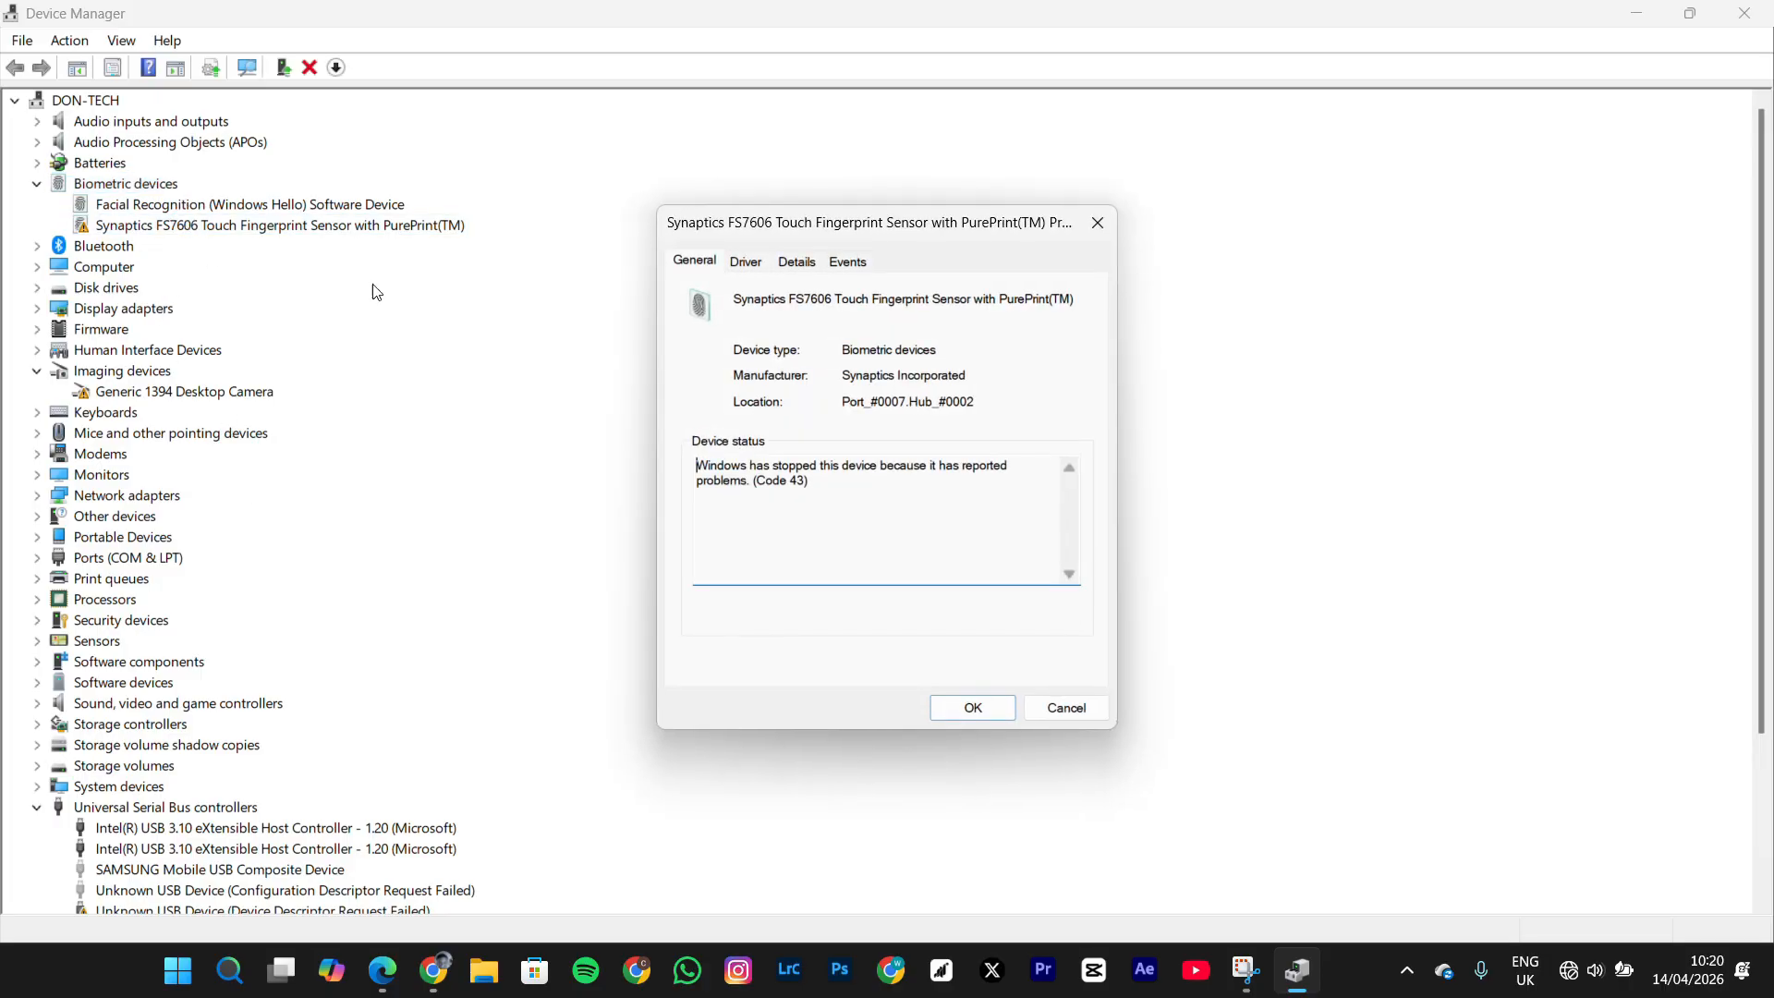
{"action": "left_click", "coordinate": [756, 263]}
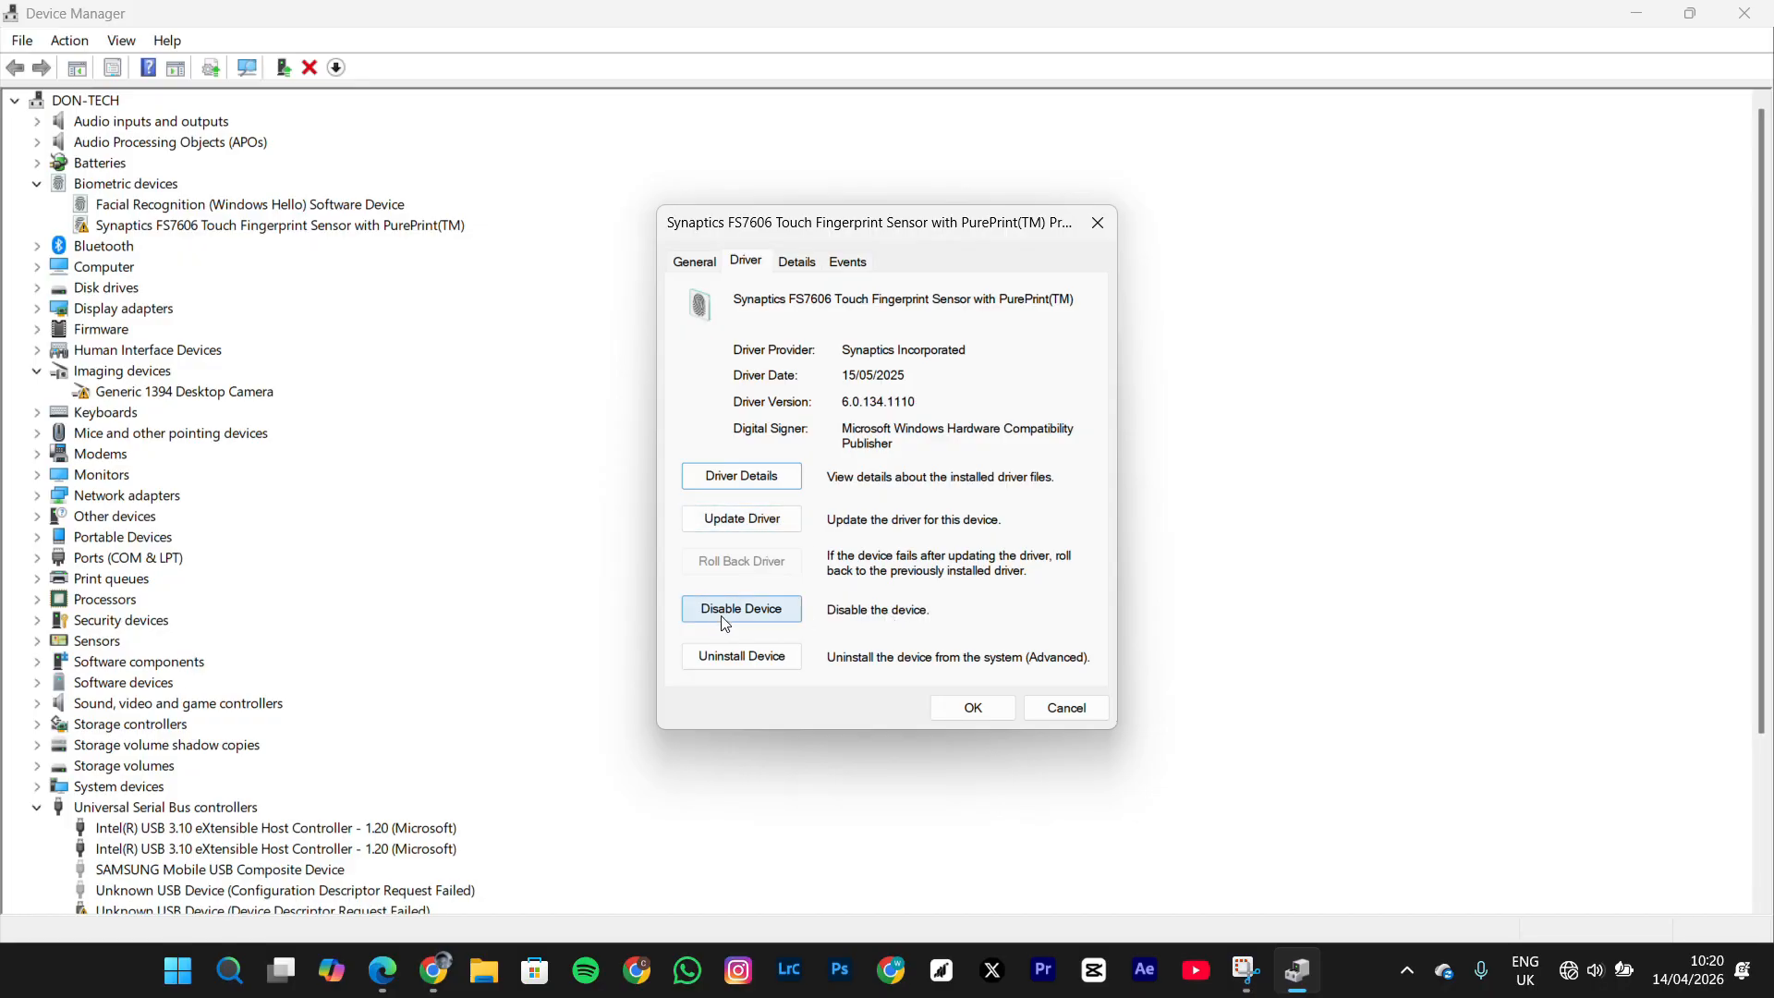
{"action": "left_click", "coordinate": [732, 520]}
{"action": "left_click", "coordinate": [647, 525]}
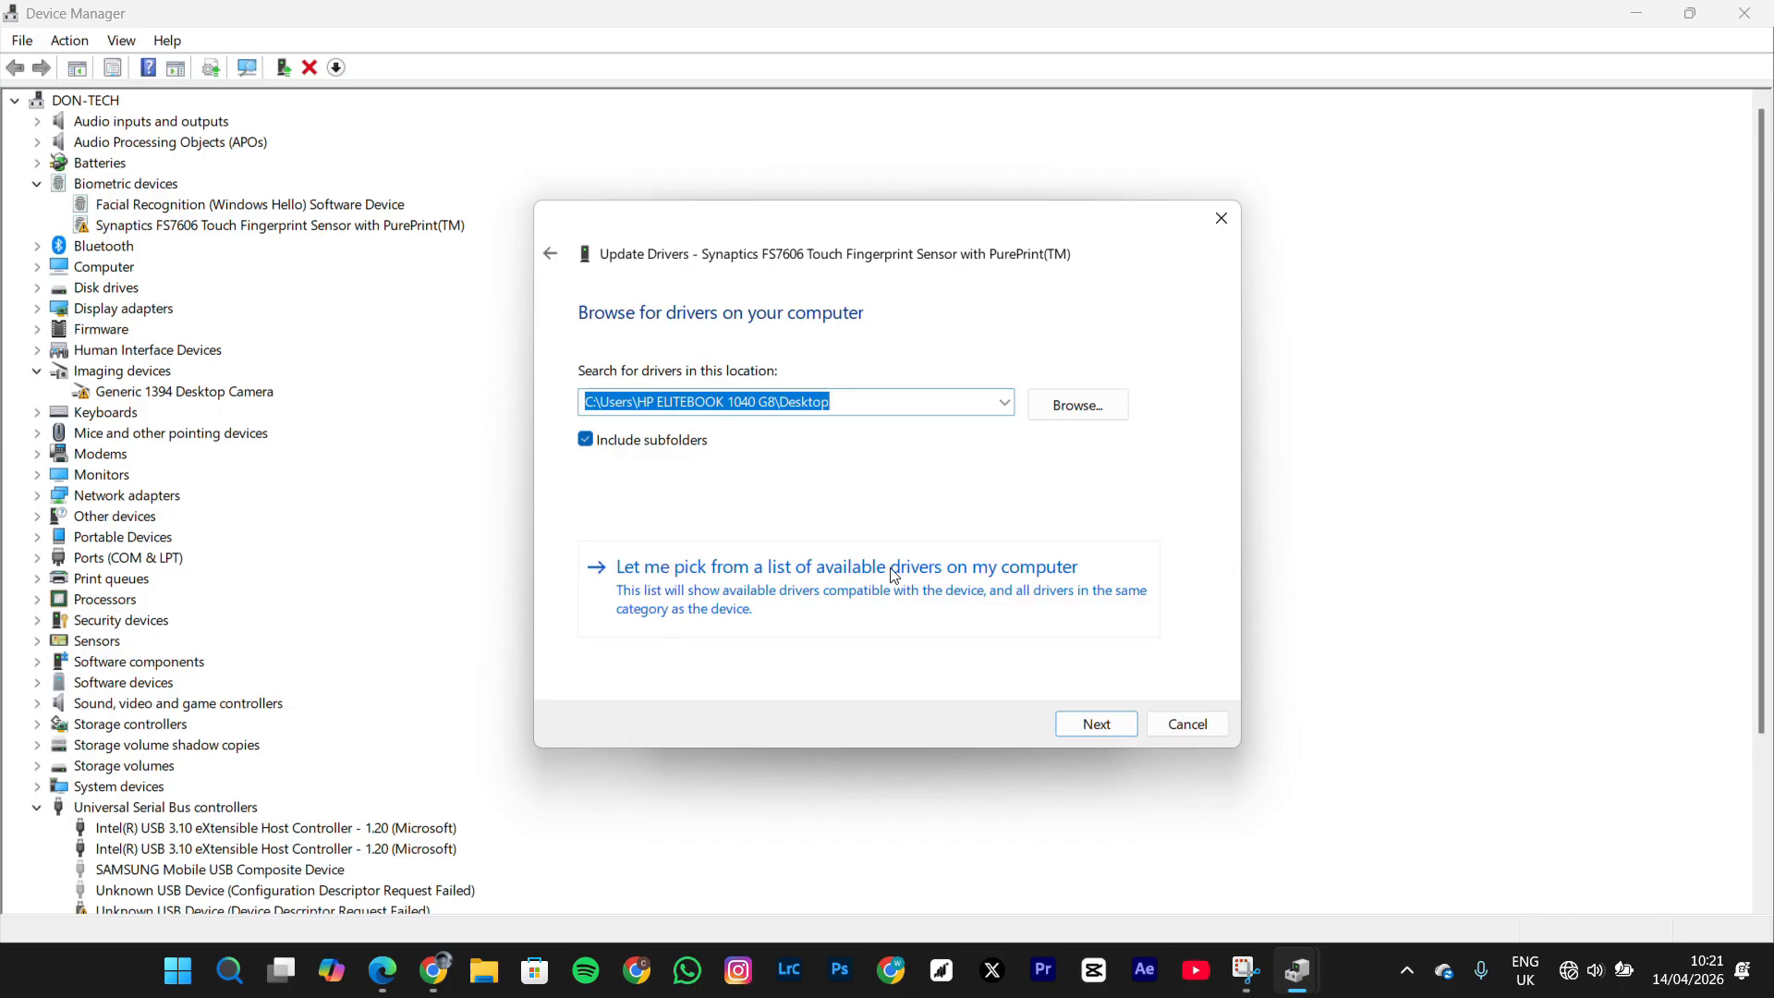
{"action": "left_click", "coordinate": [915, 601]}
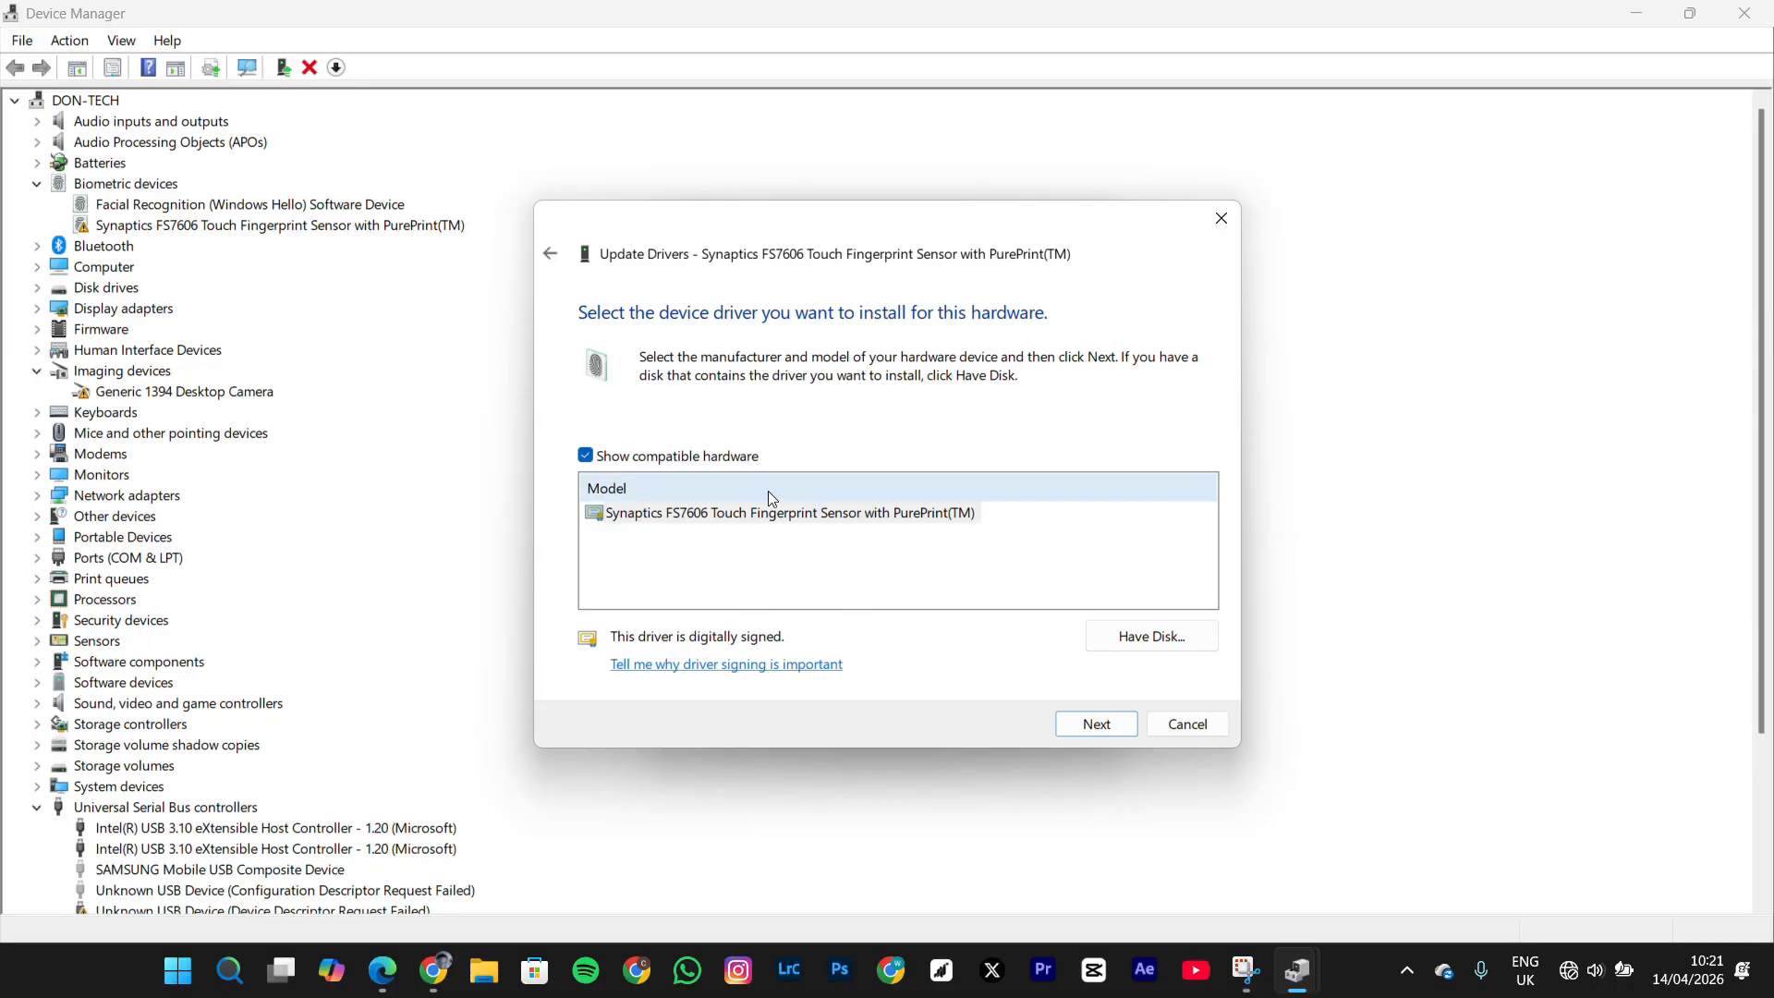
{"action": "left_click", "coordinate": [739, 515]}
{"action": "double_click", "coordinate": [739, 516]}
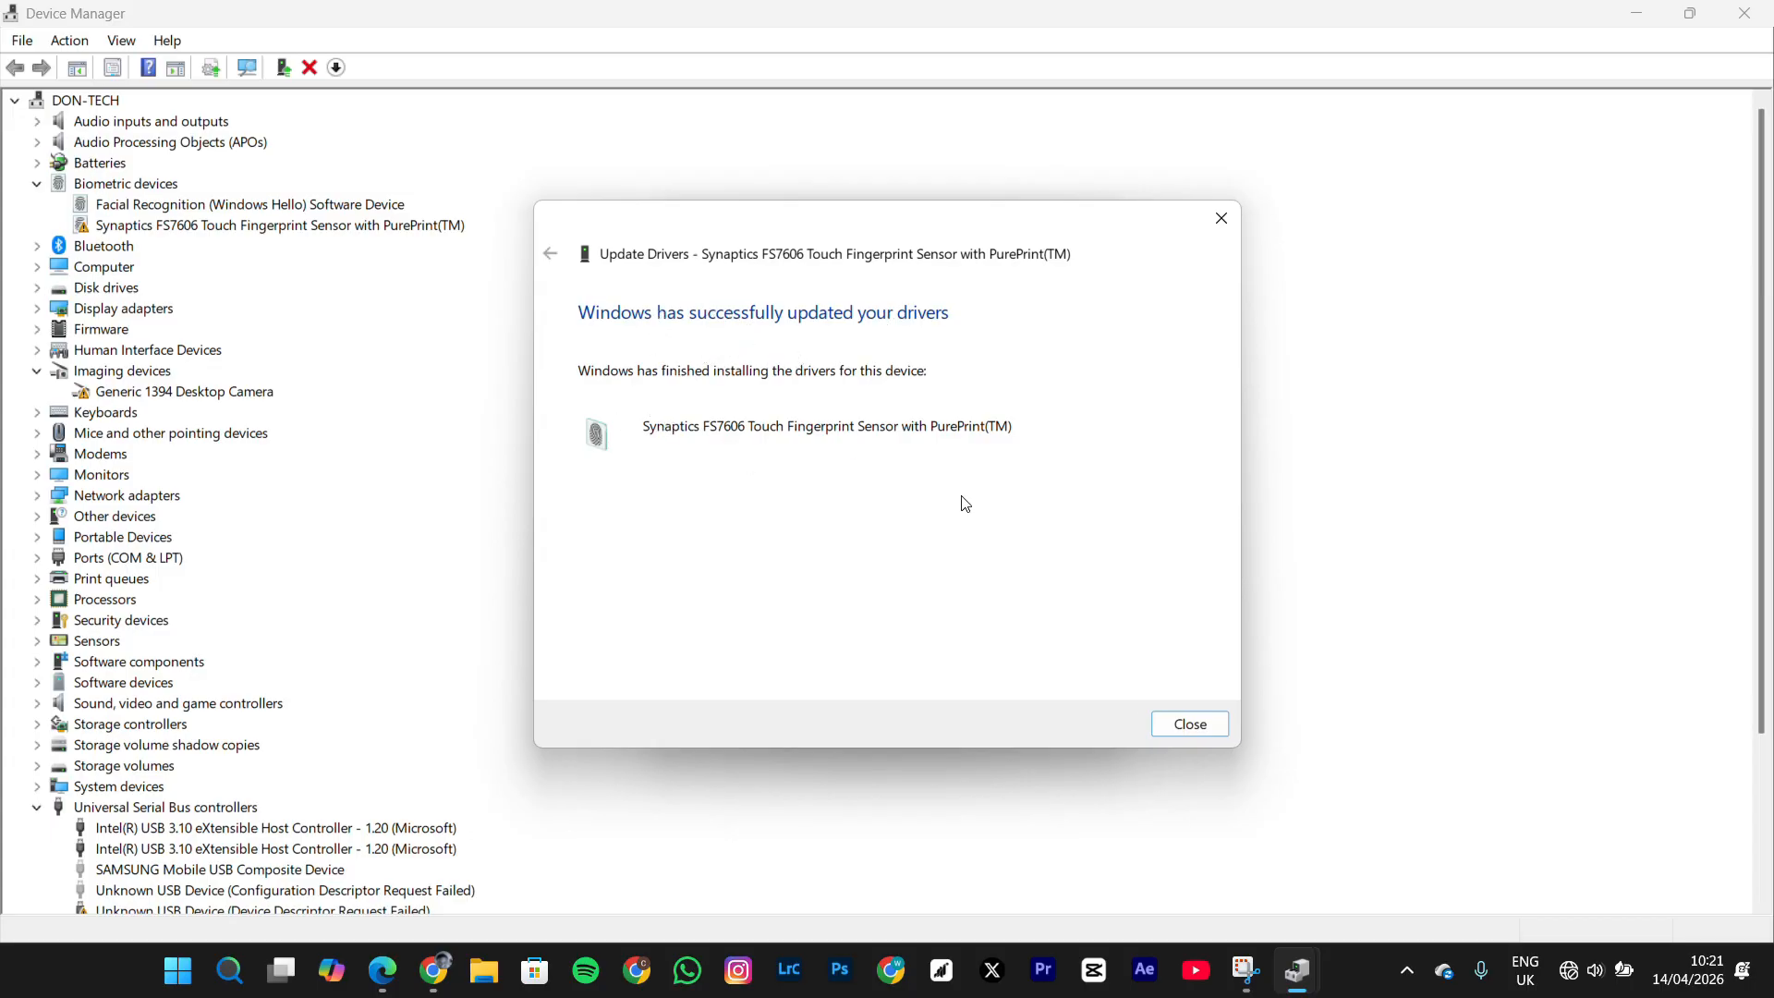
{"action": "left_click", "coordinate": [1180, 721]}
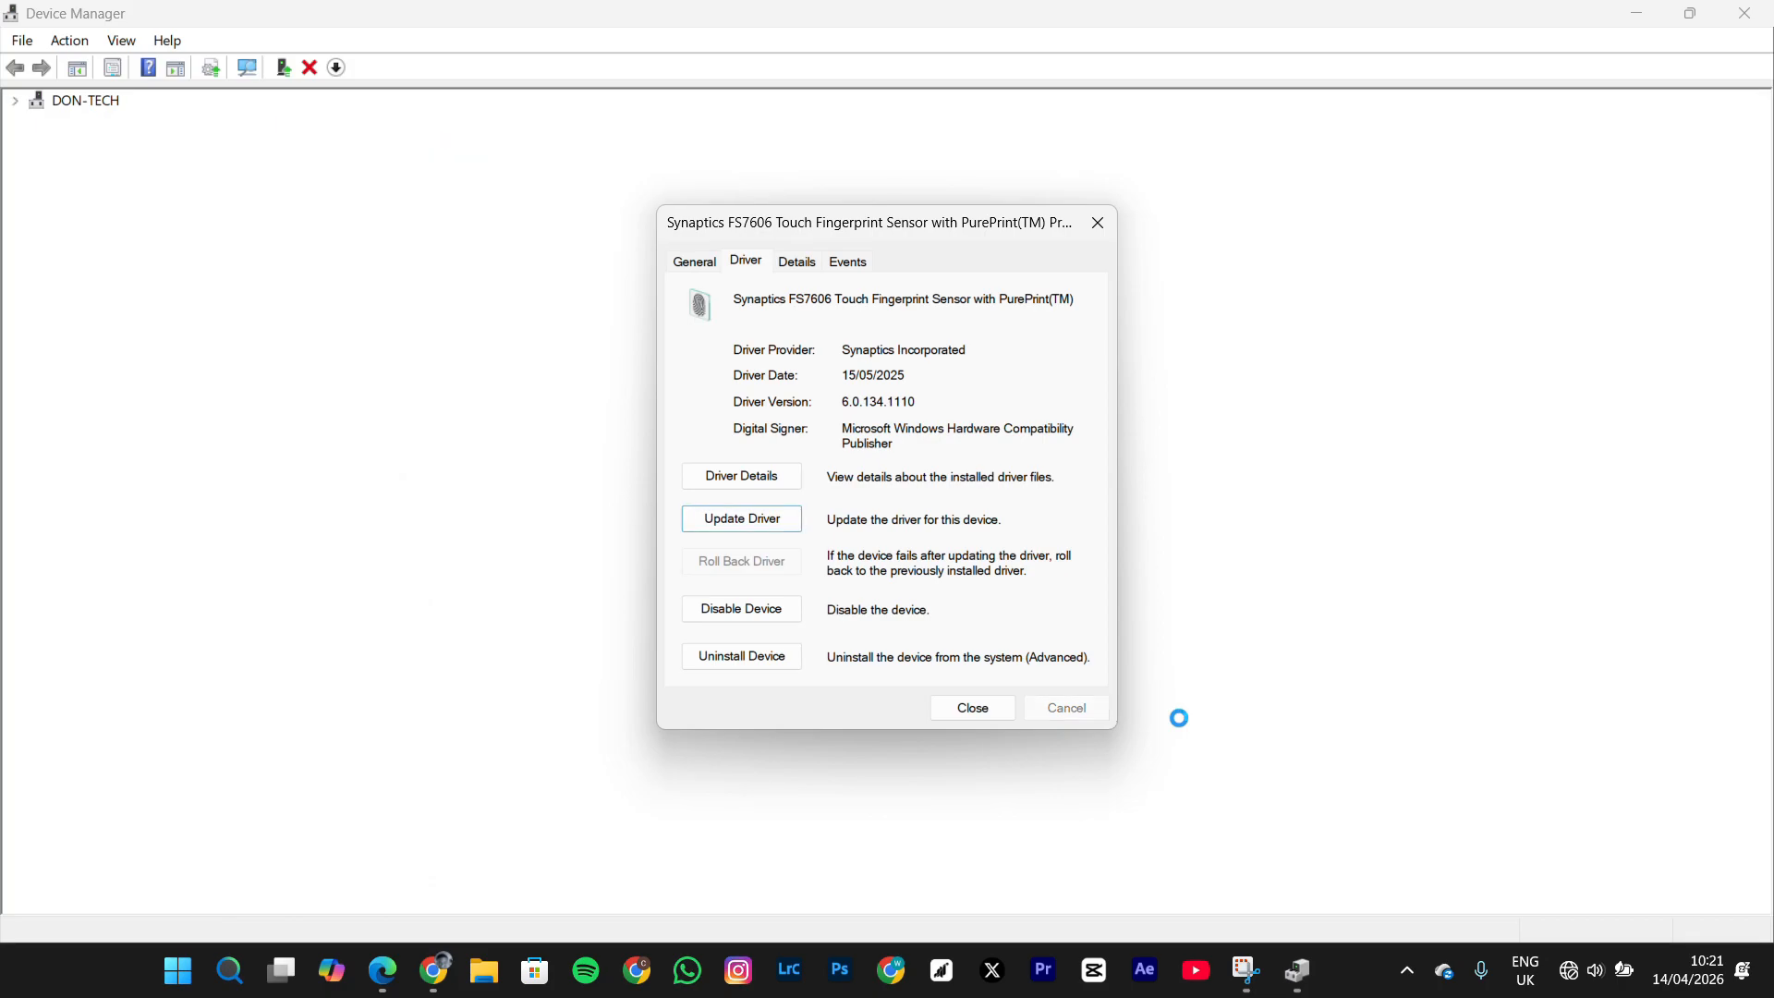
{"action": "left_click", "coordinate": [974, 709]}
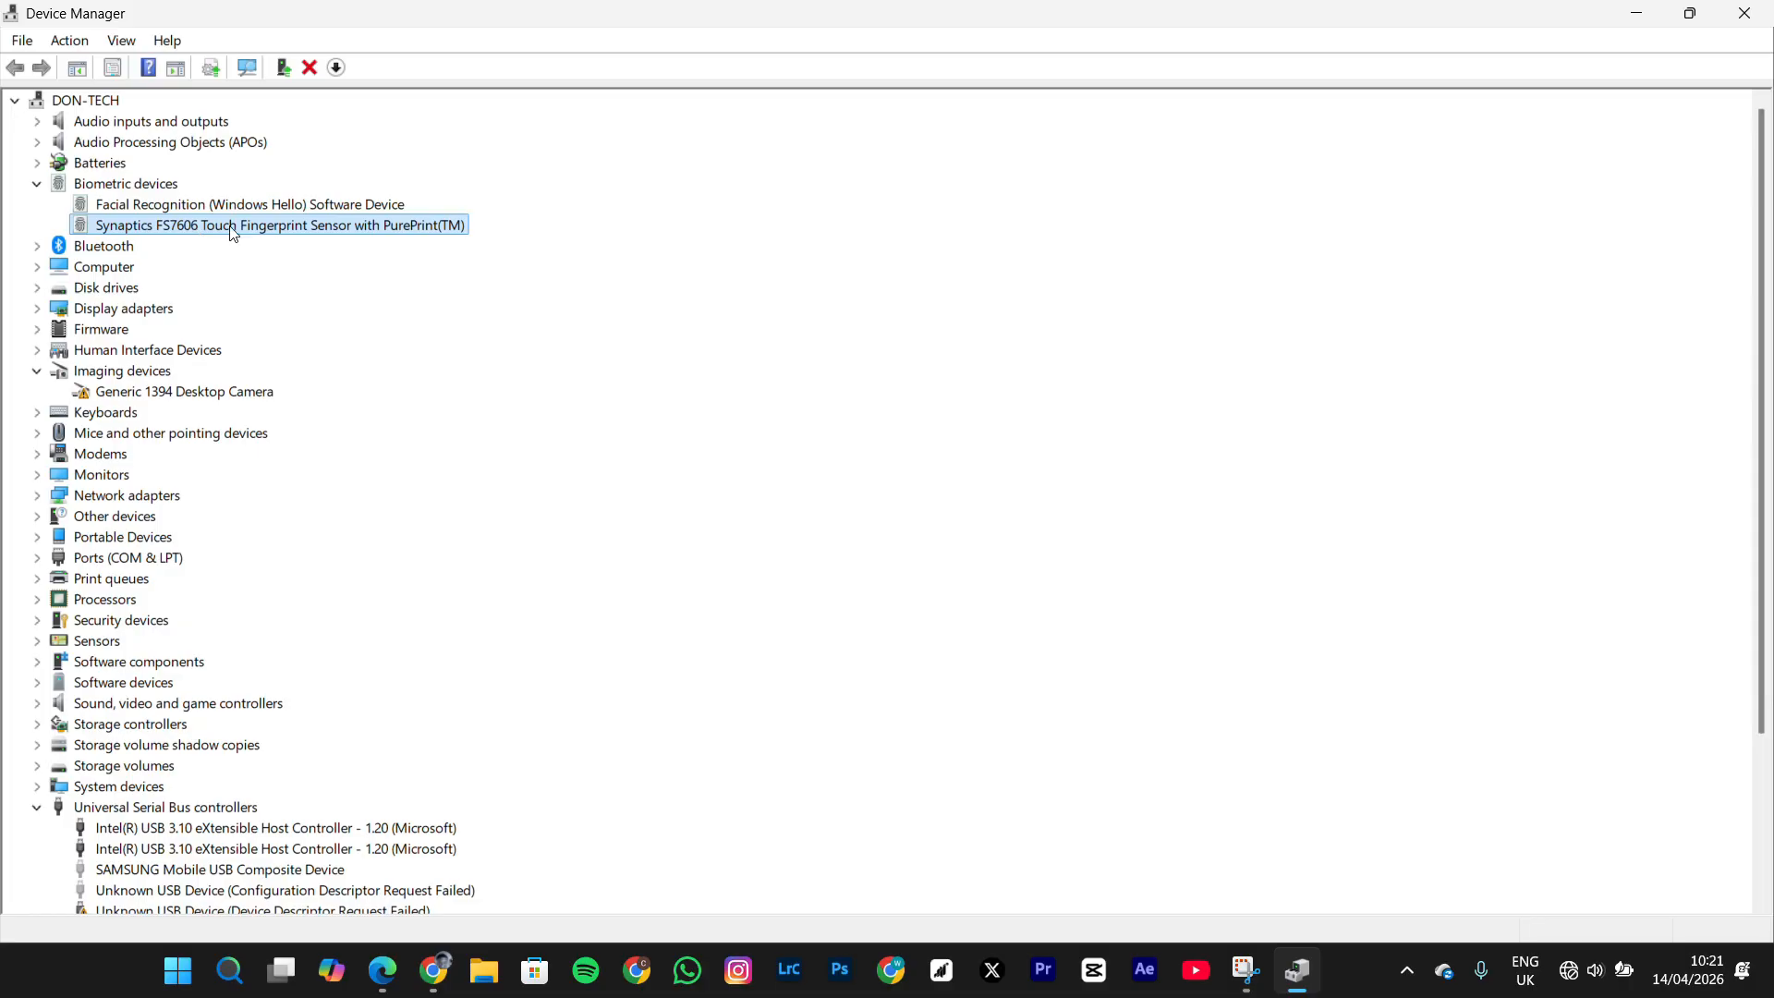
{"action": "left_click", "coordinate": [1759, 23]}
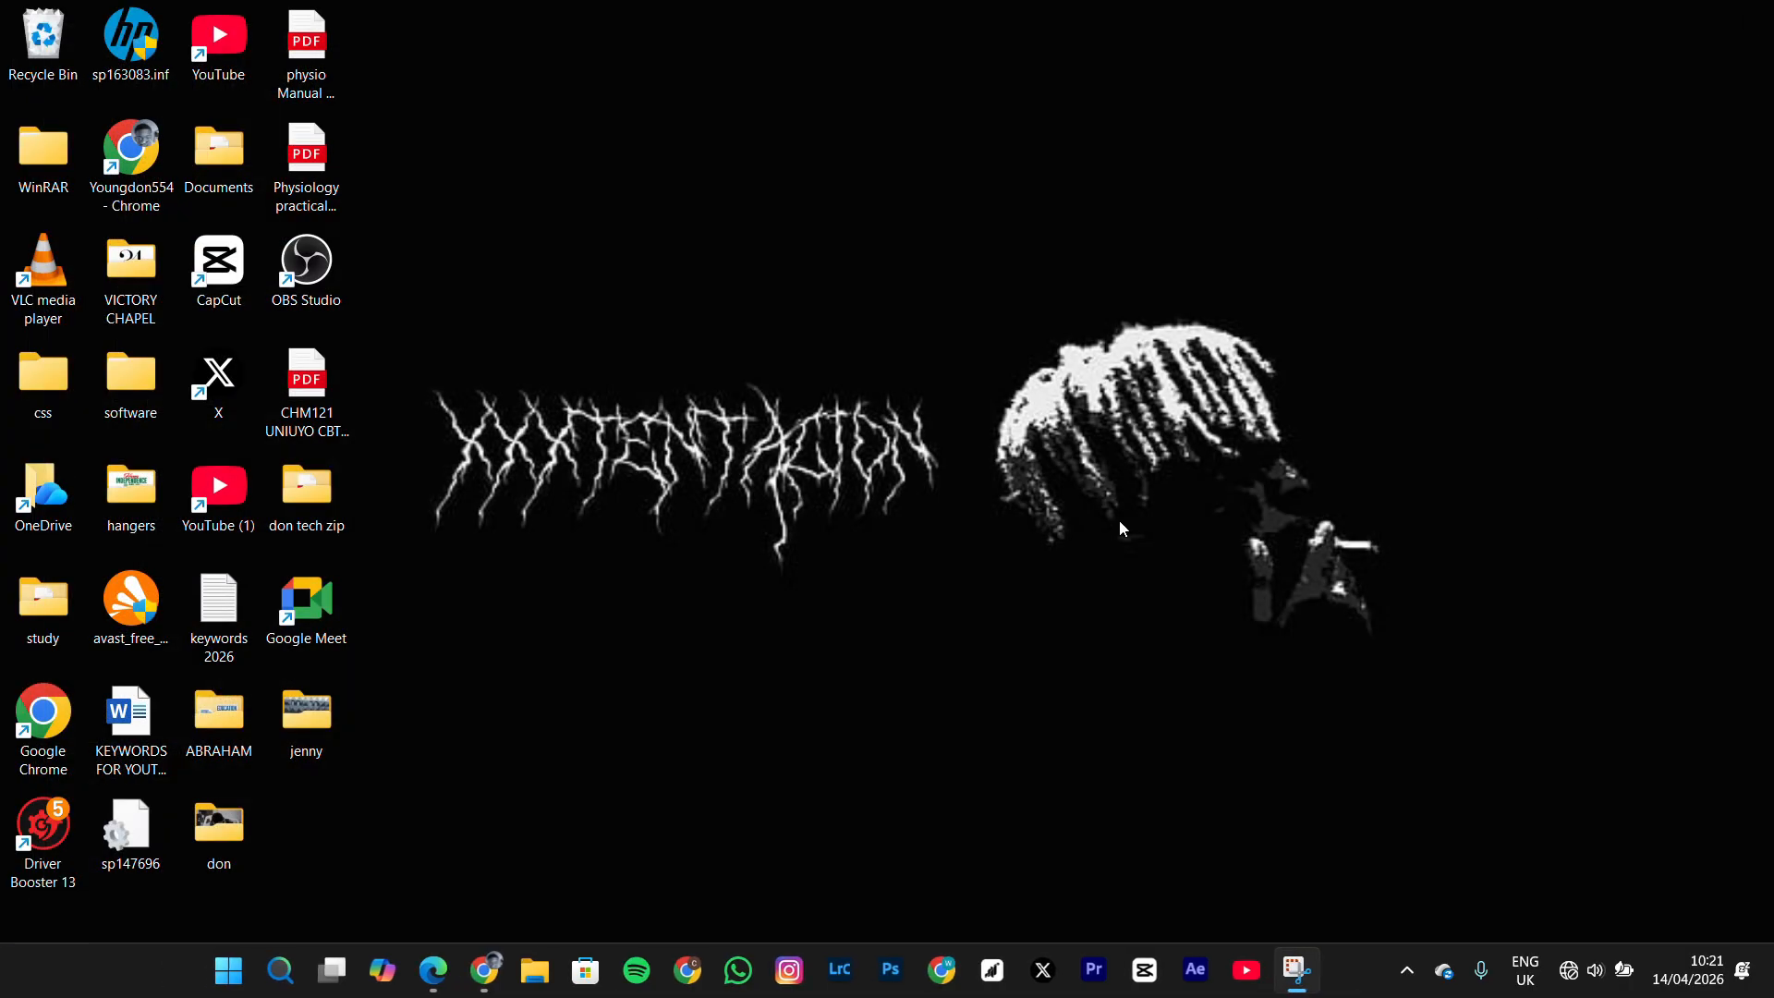
- Open the Settings app's sign-in options for the account and expand Fingerprint recognition (Windows Hello) to check its availability
{"action": "key", "text": "super"}
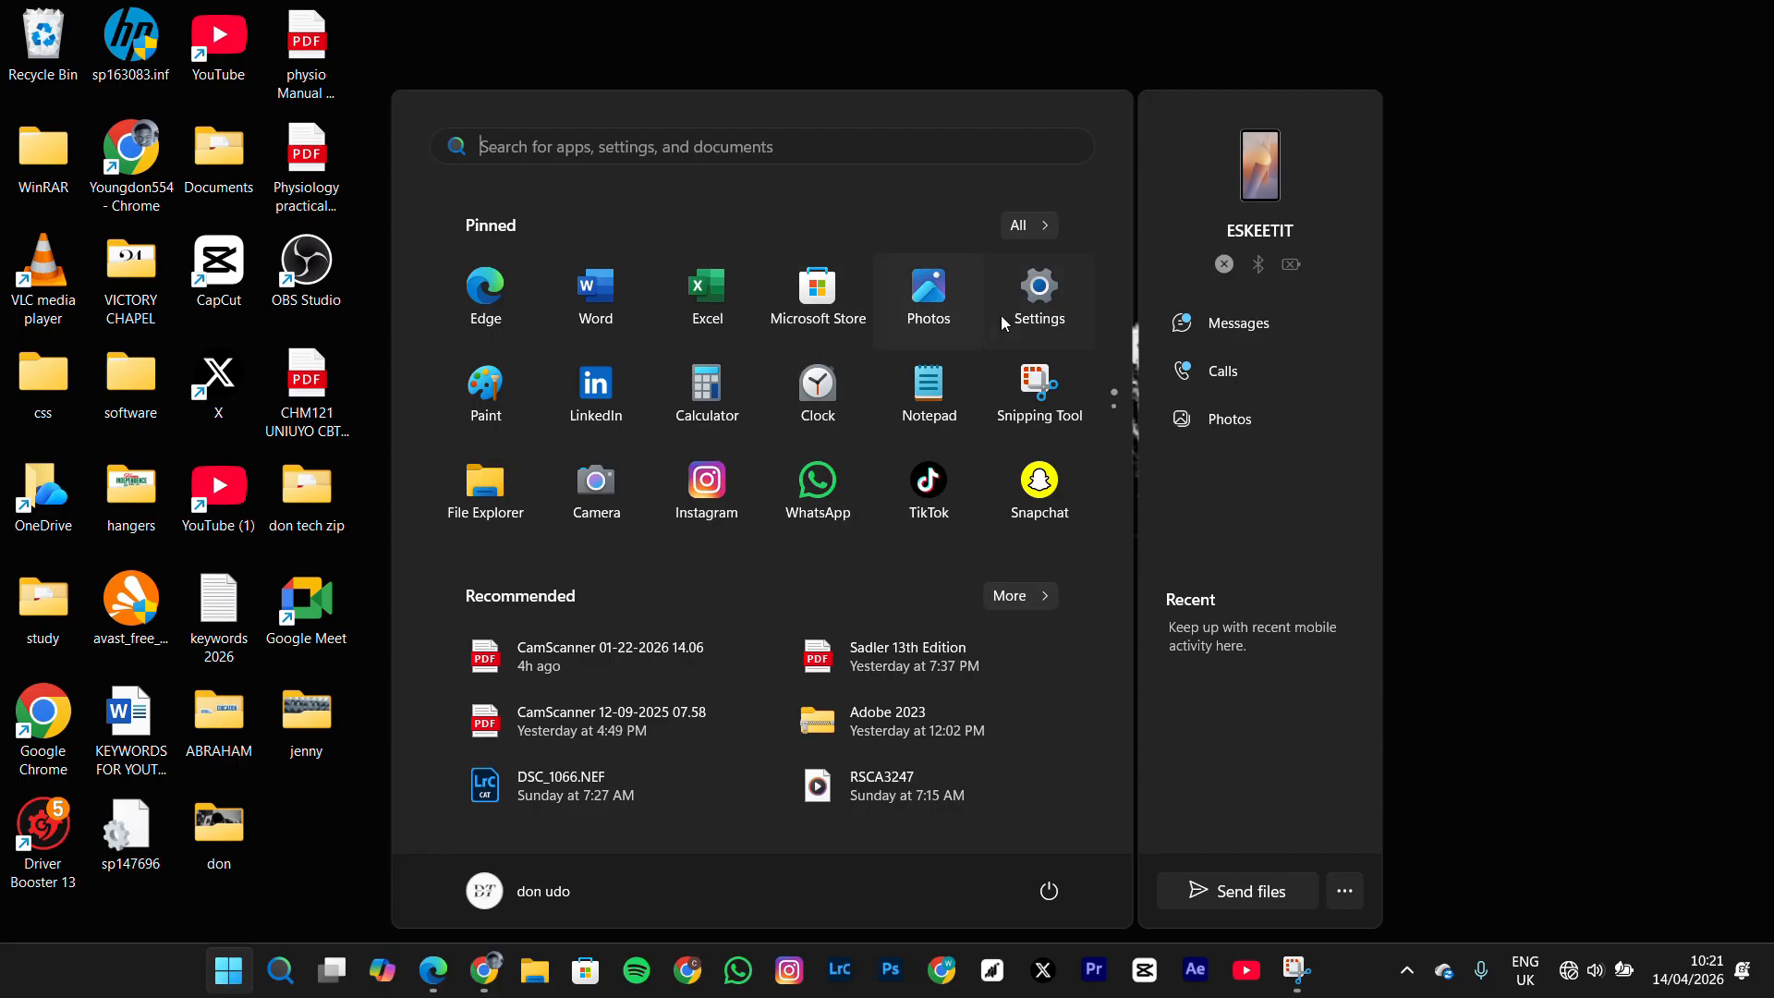
{"action": "left_click", "coordinate": [1032, 318]}
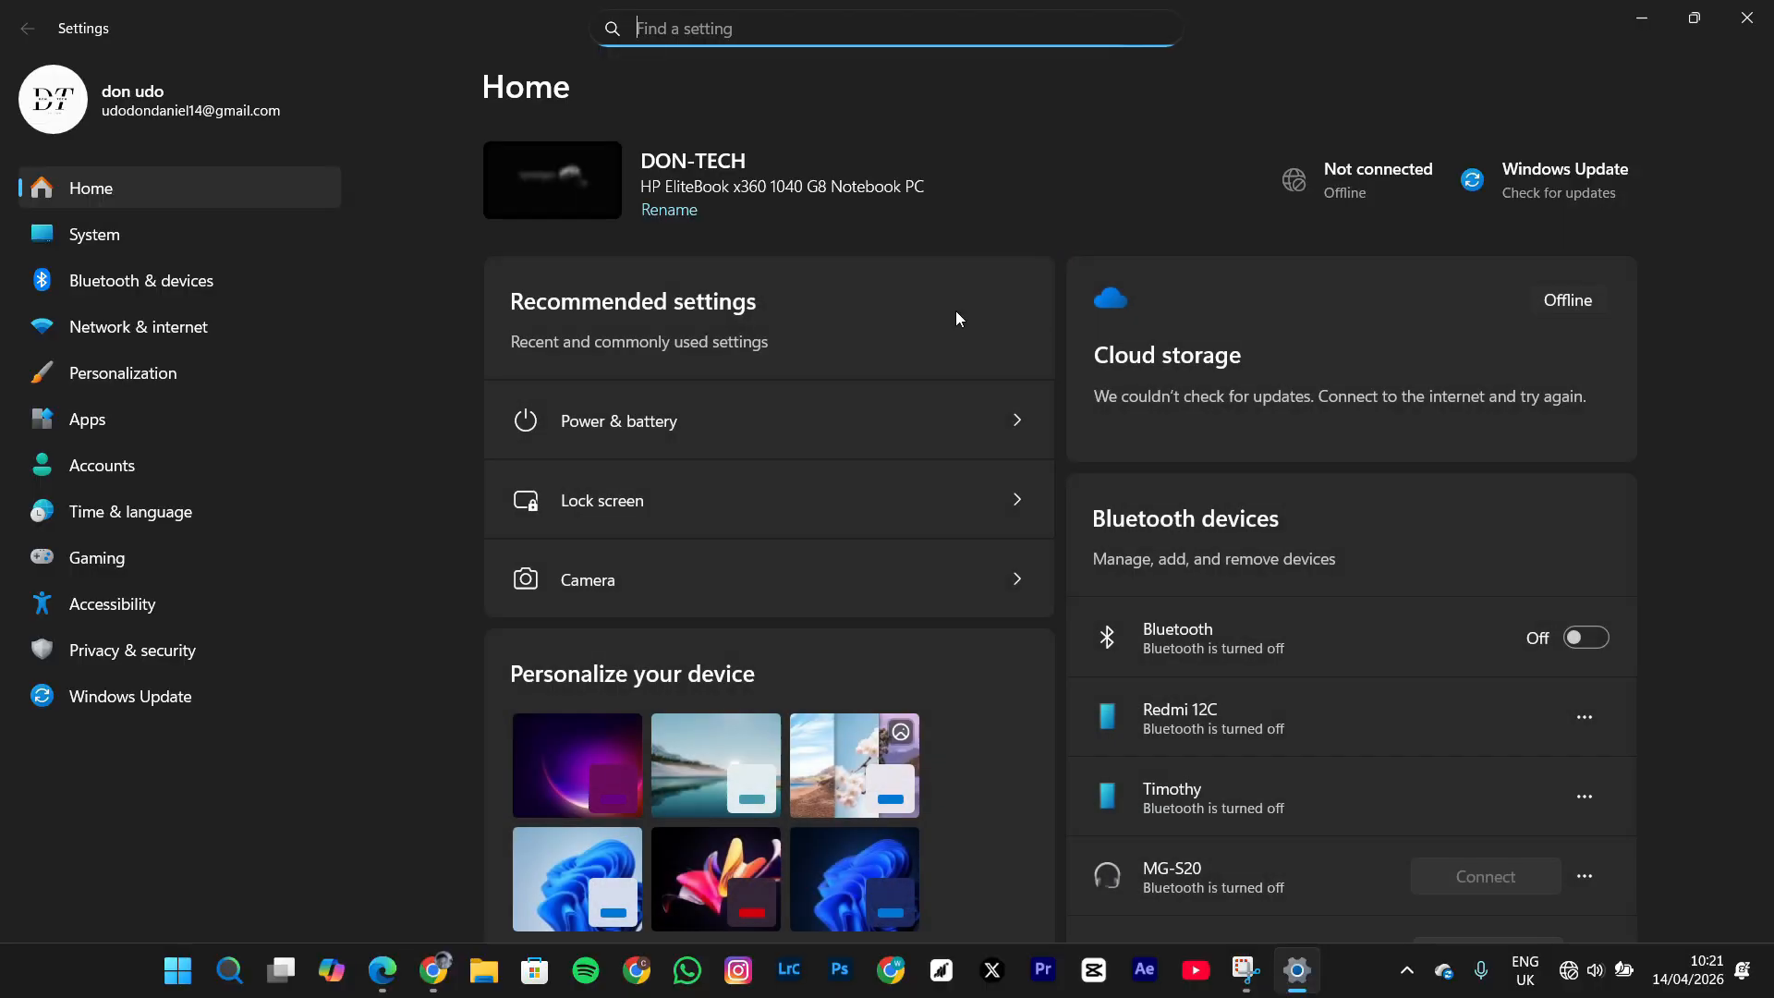
{"action": "left_click", "coordinate": [180, 457]}
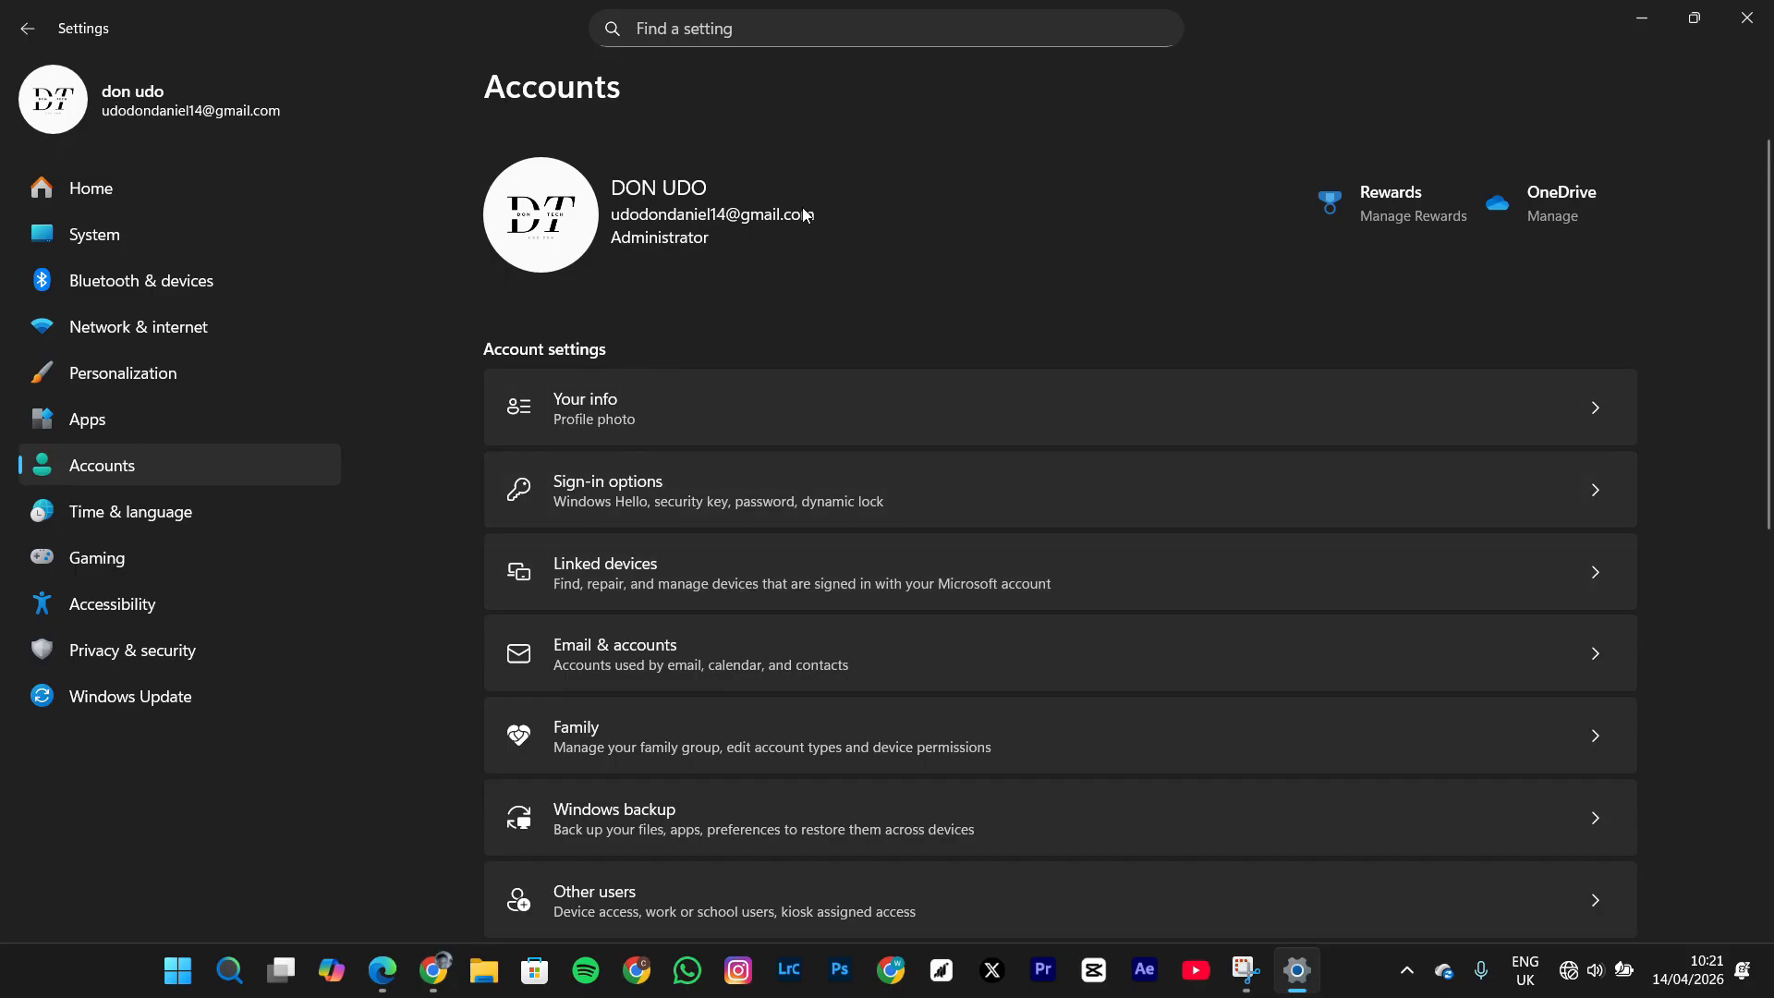
{"action": "left_click", "coordinate": [704, 496]}
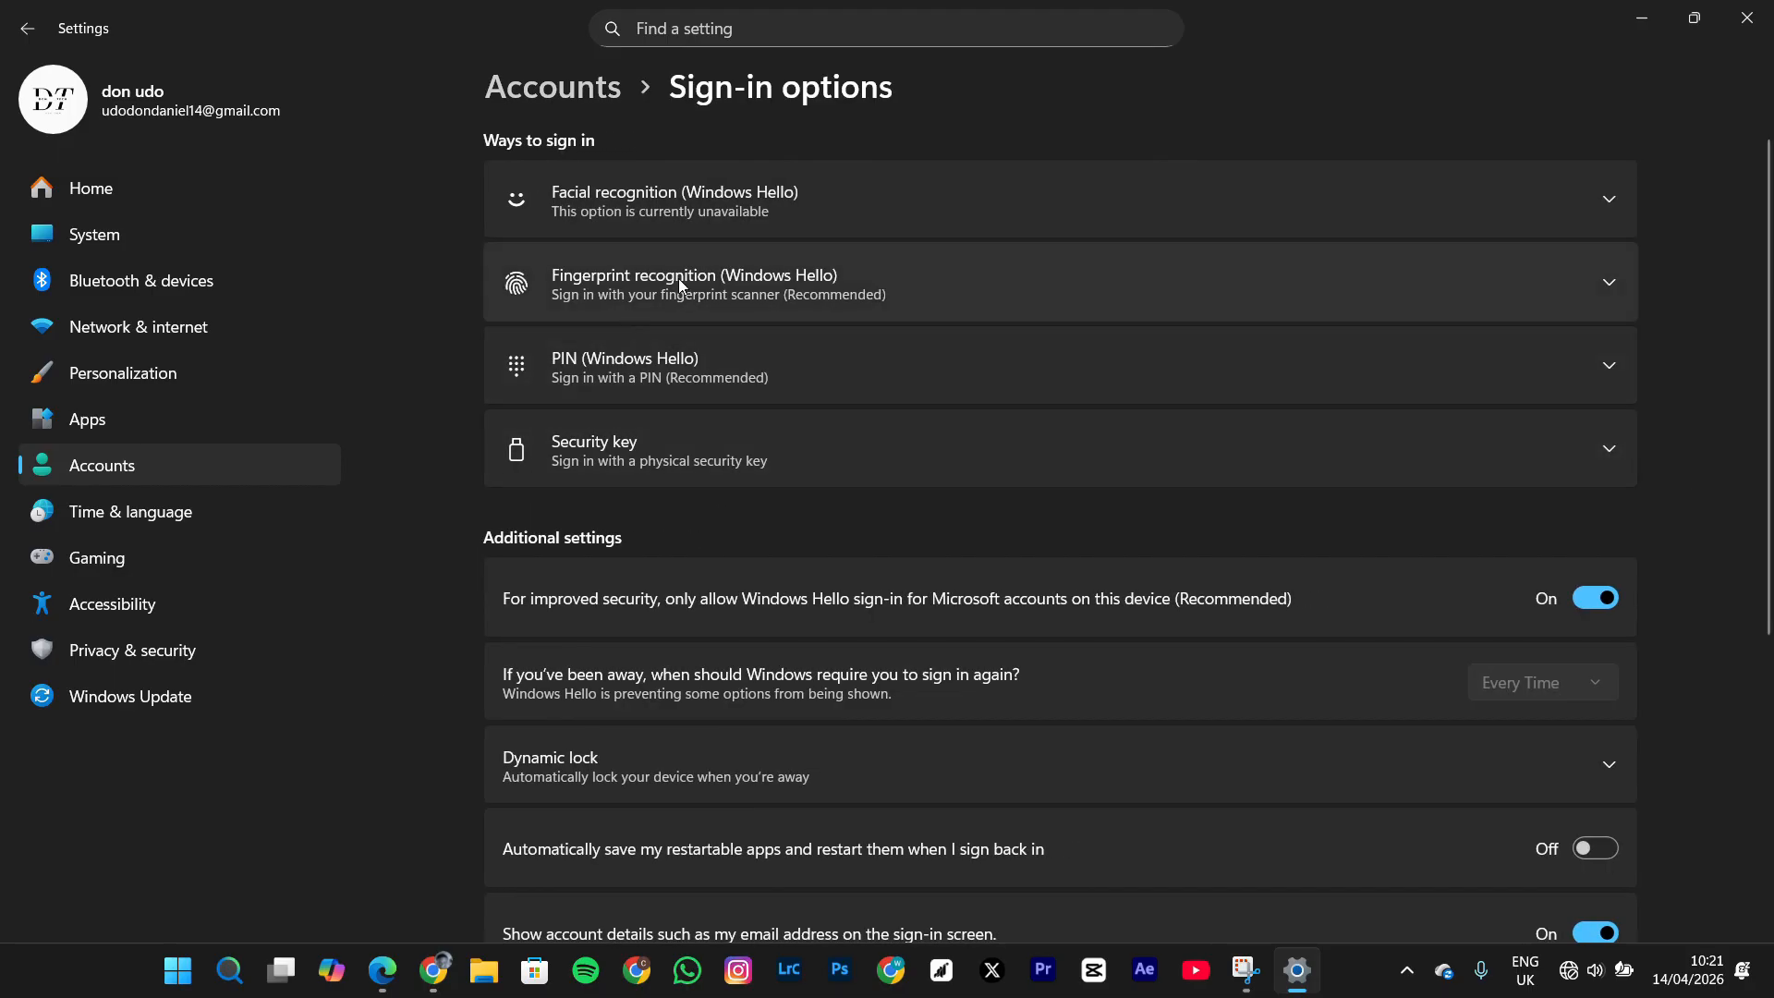
{"action": "left_click", "coordinate": [595, 294]}
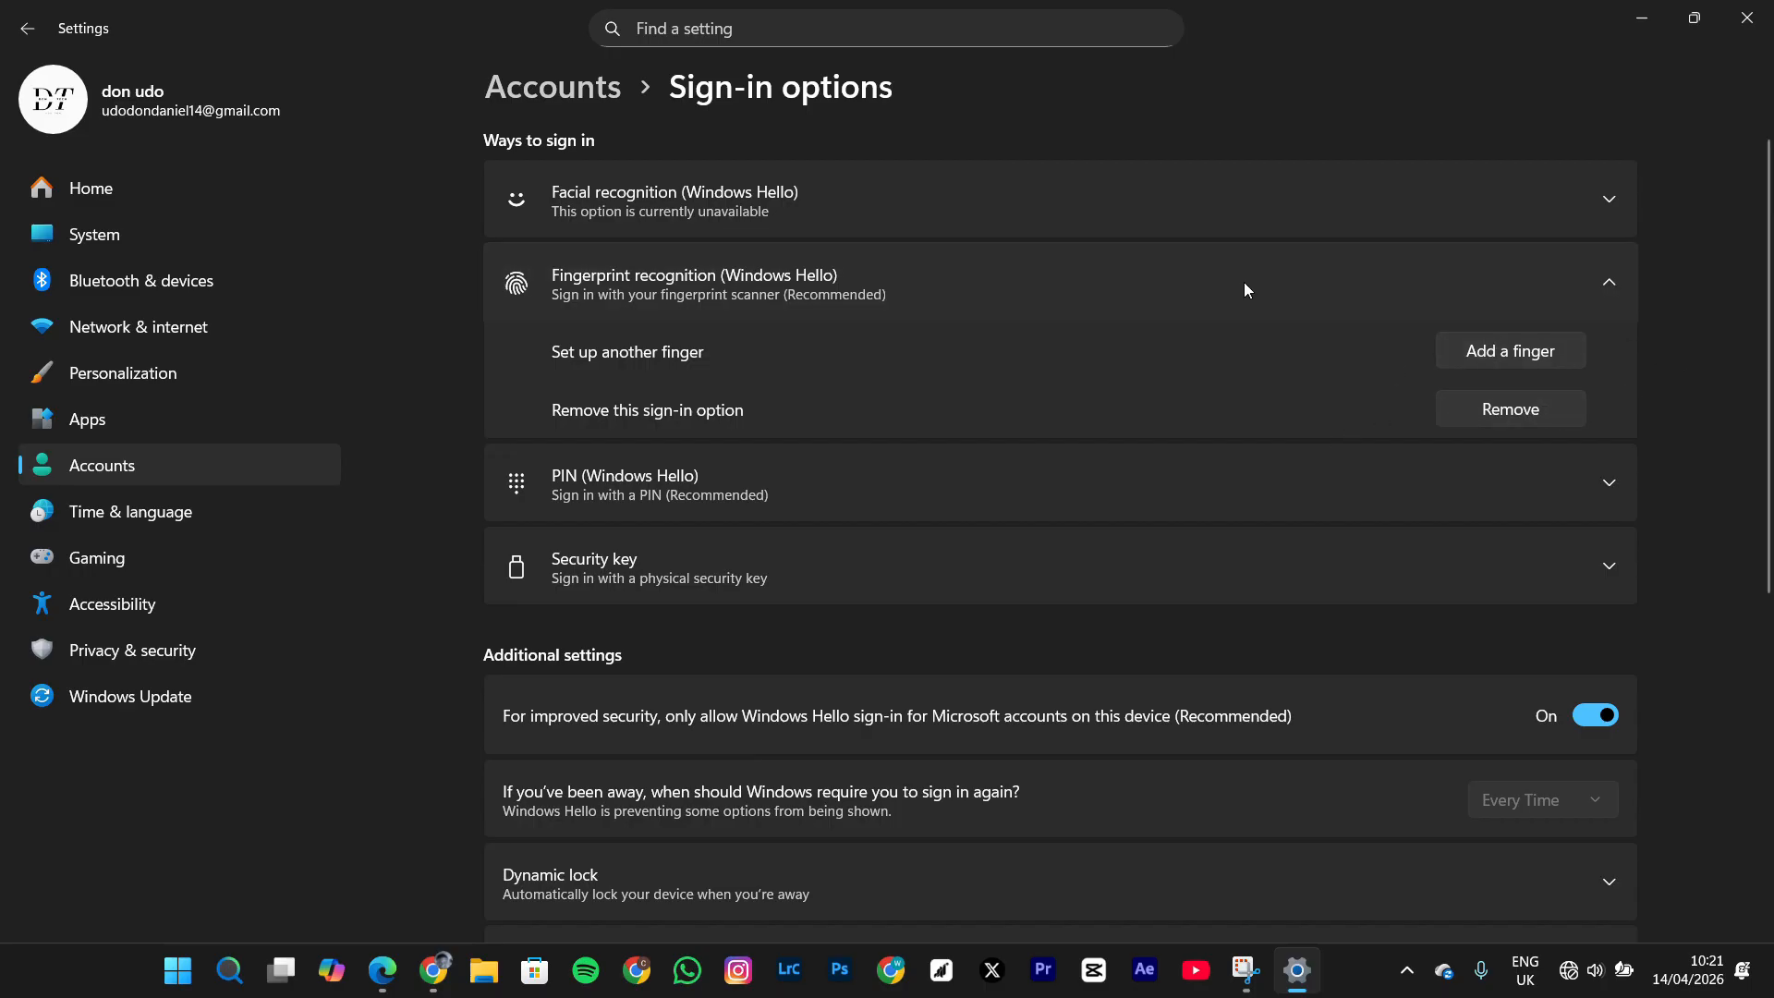
- Check the Windows Hello setup for adding another finger, cancel it at the PIN request, and close Settings
{"action": "left_click", "coordinate": [768, 43]}
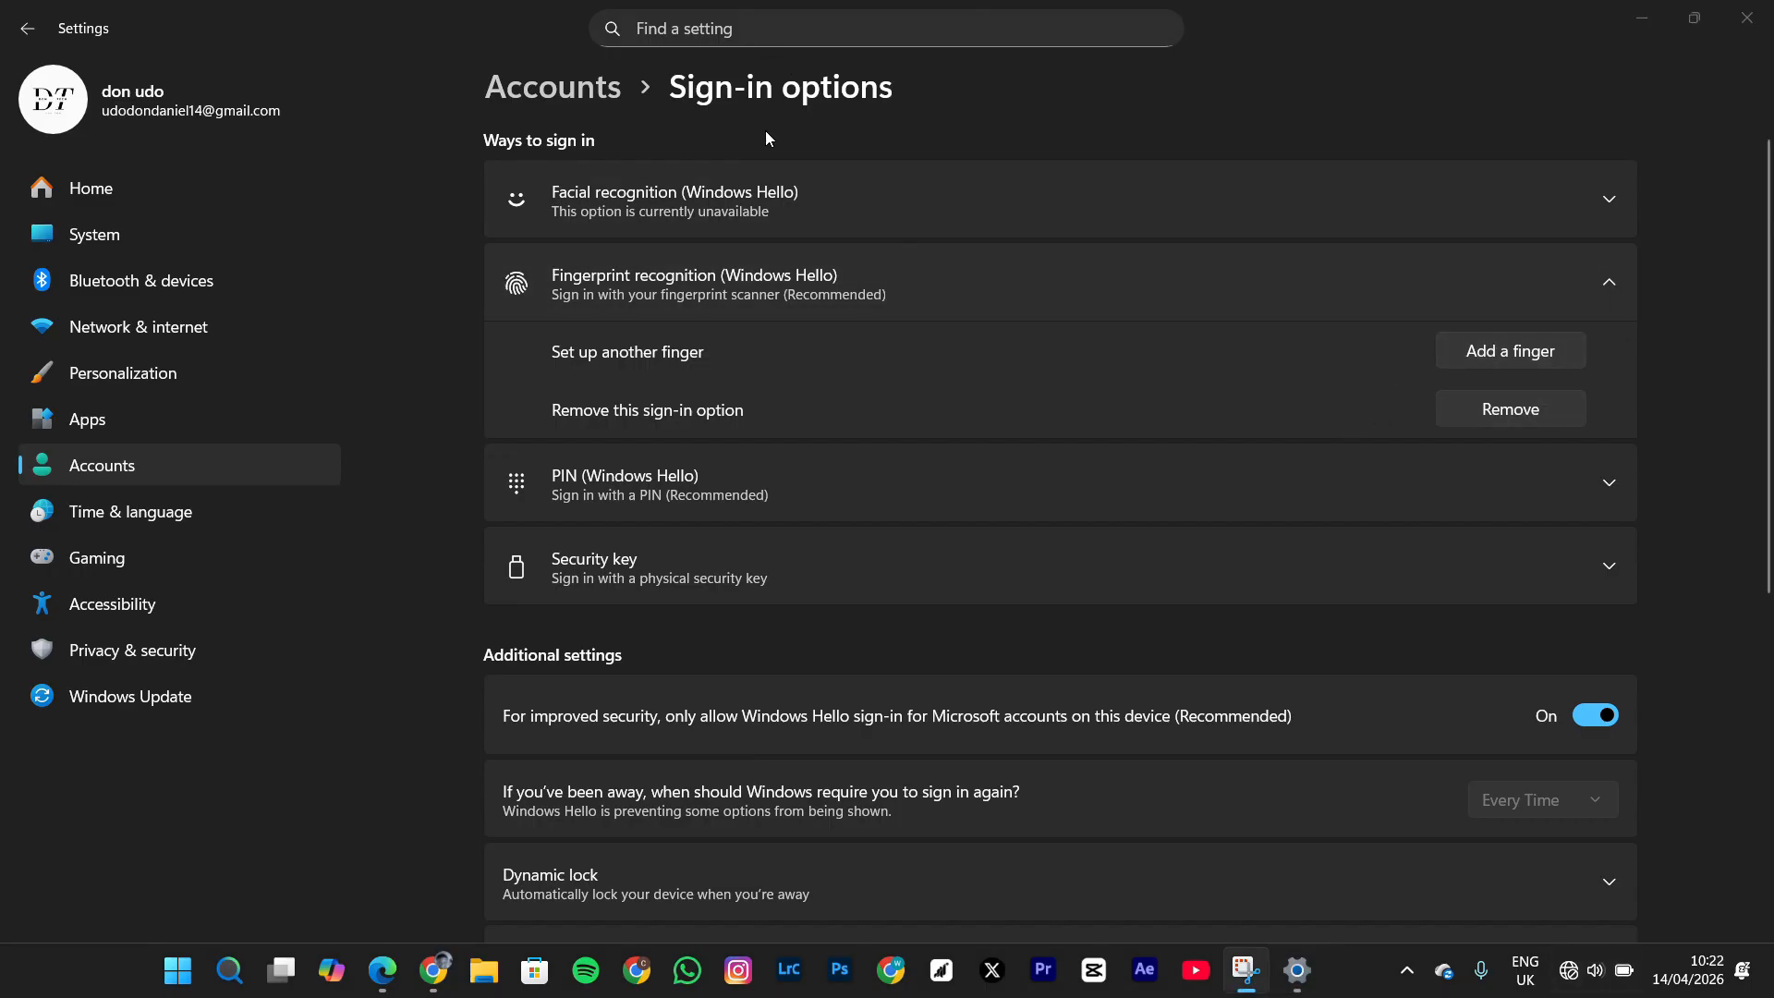
{"action": "left_click", "coordinate": [1456, 349]}
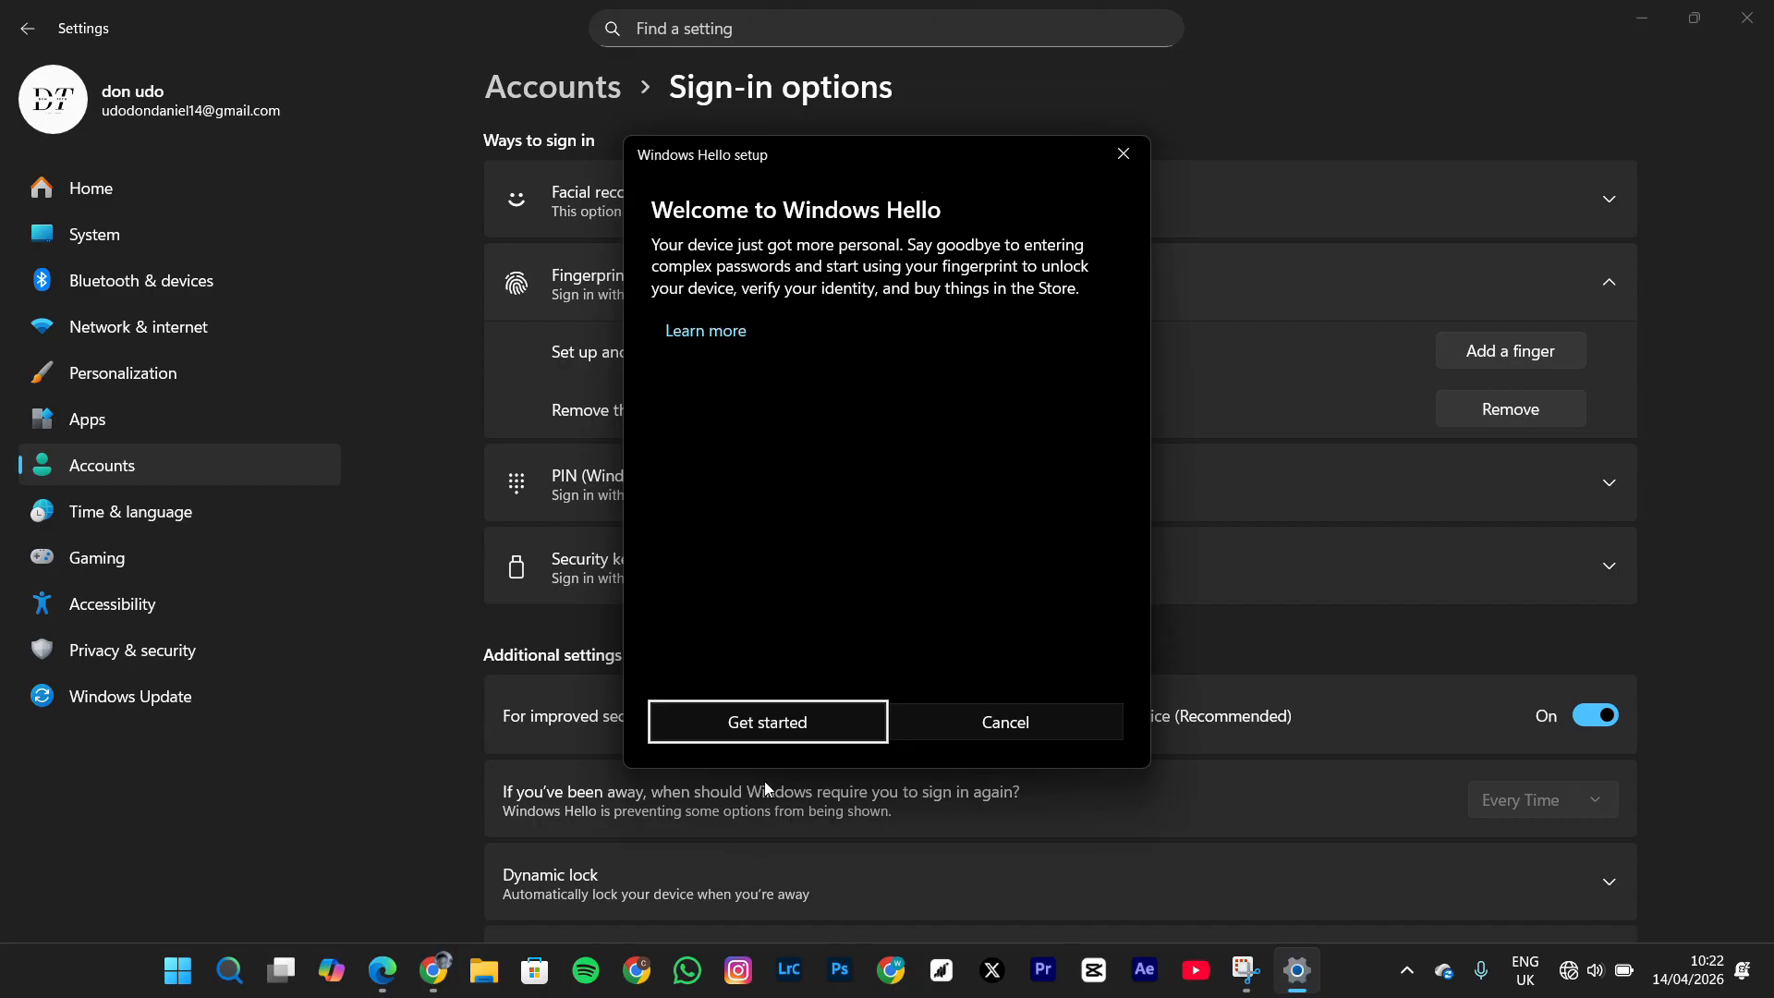
{"action": "left_click", "coordinate": [739, 717]}
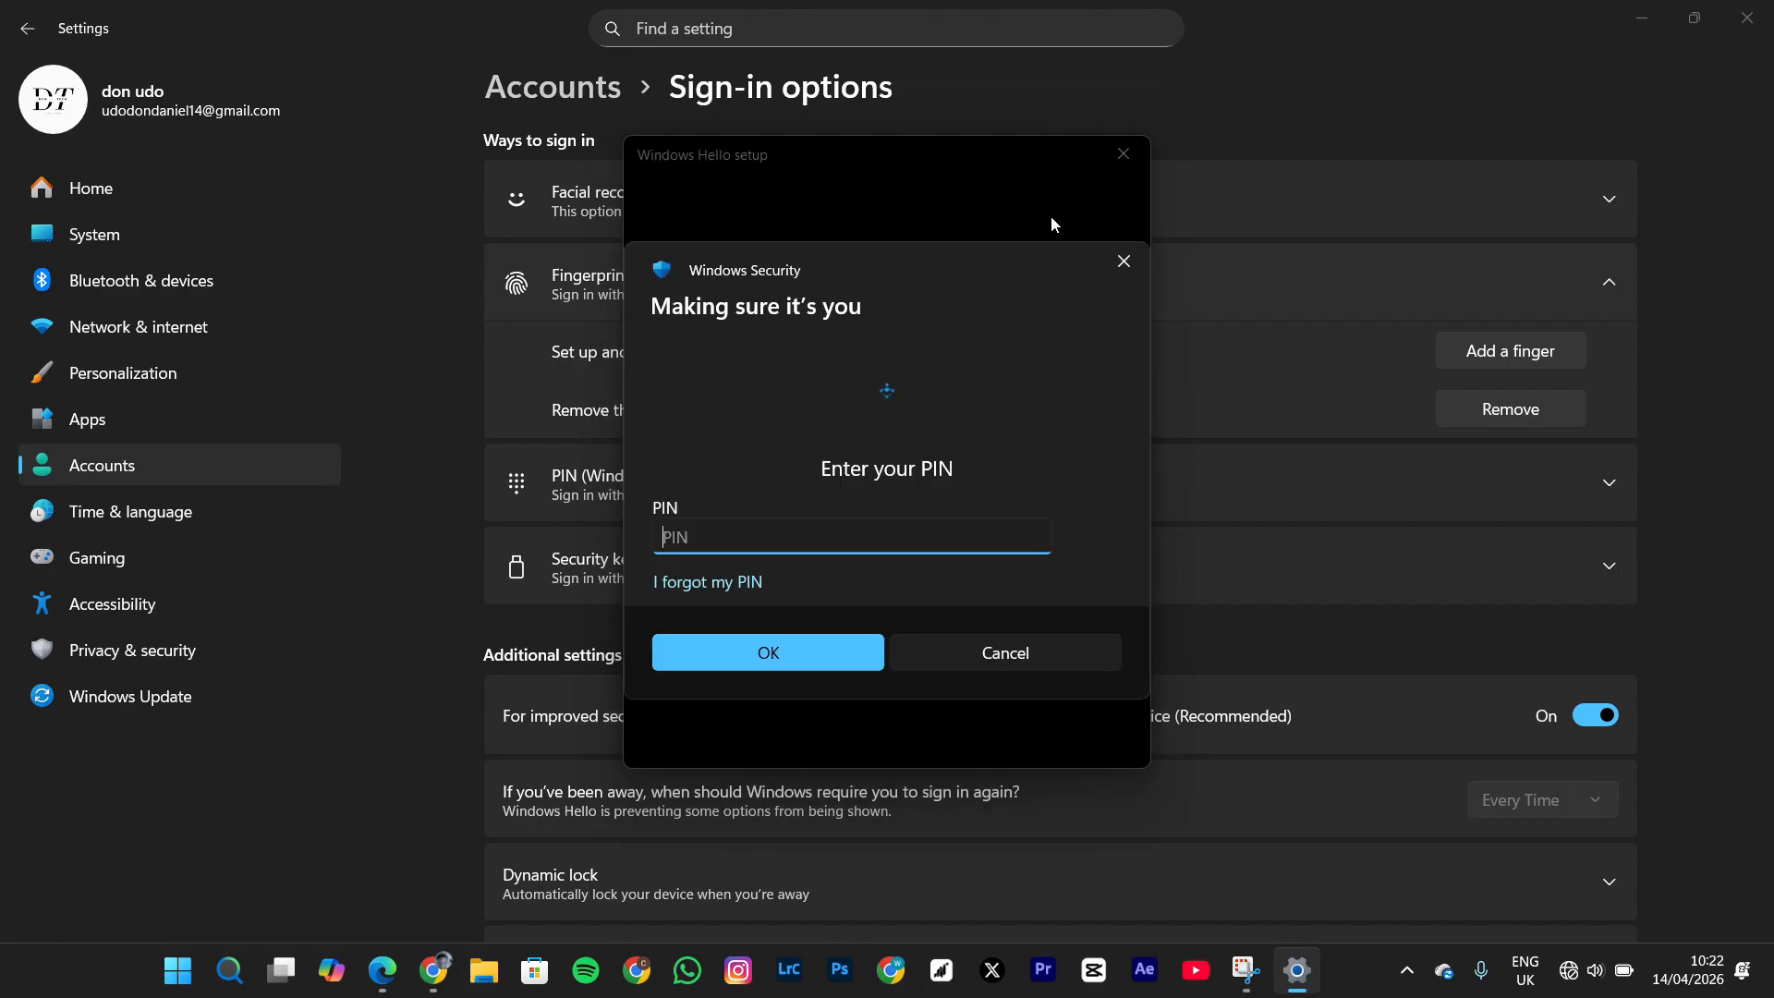
{"action": "left_click", "coordinate": [952, 653]}
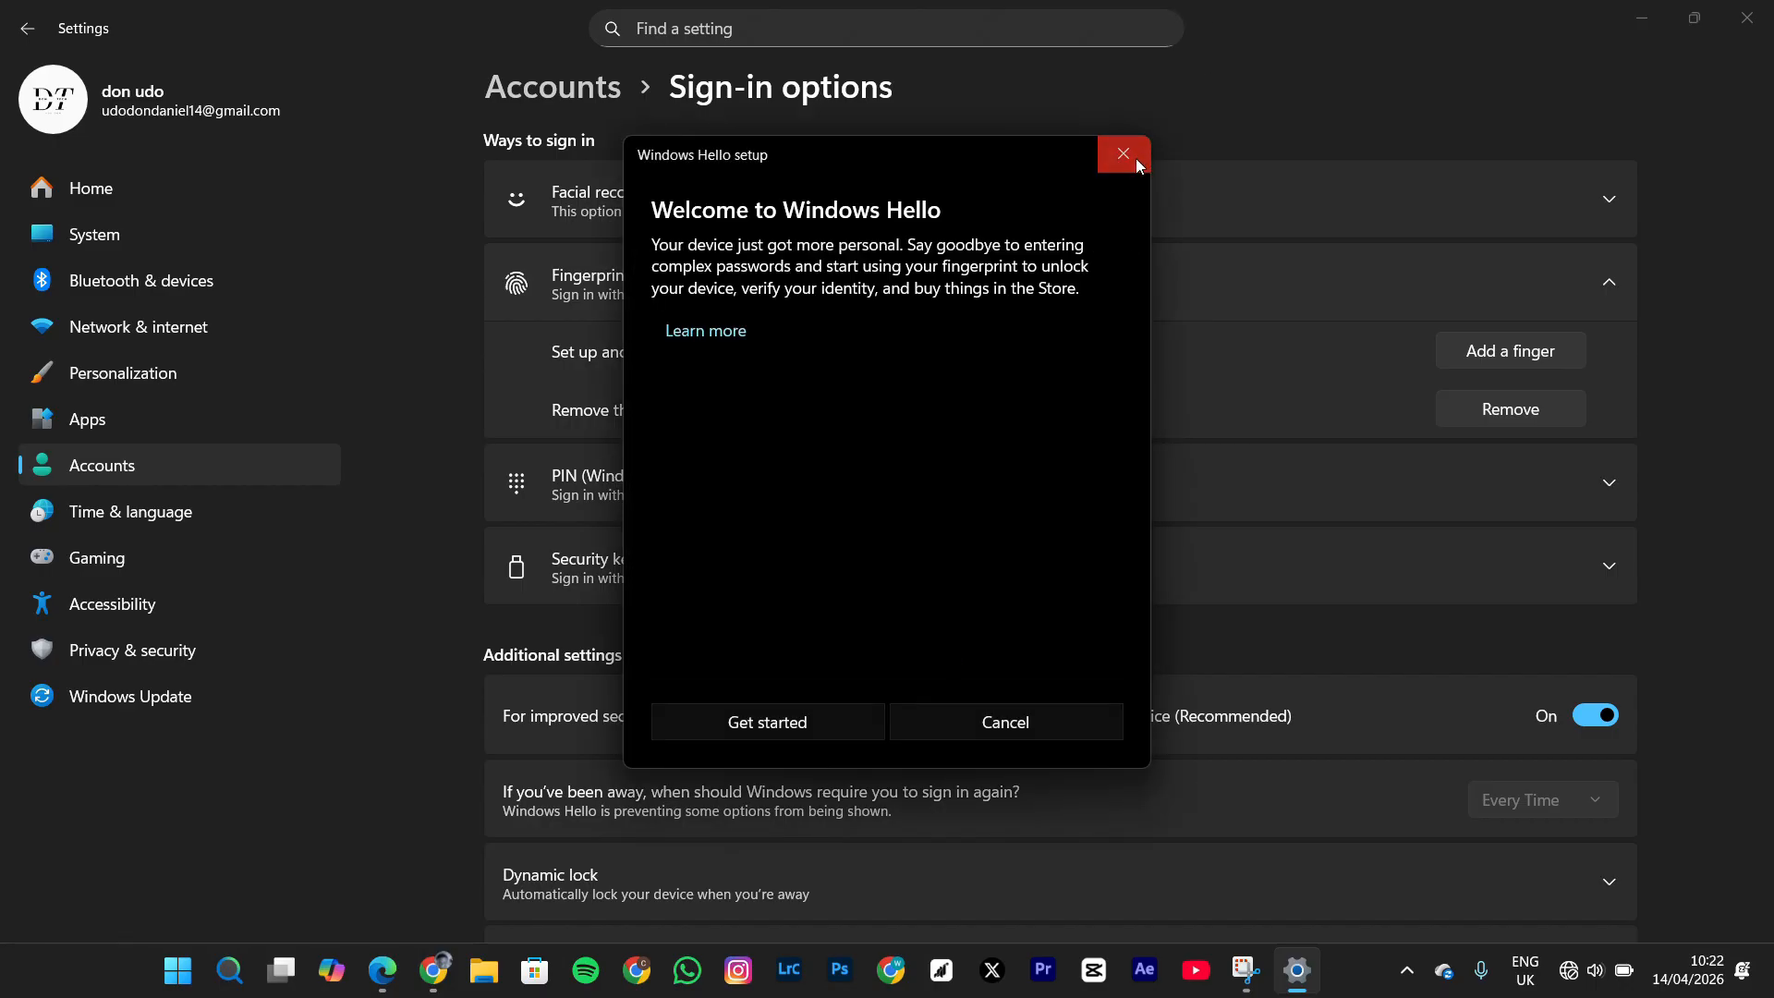
{"action": "left_click", "coordinate": [1123, 154]}
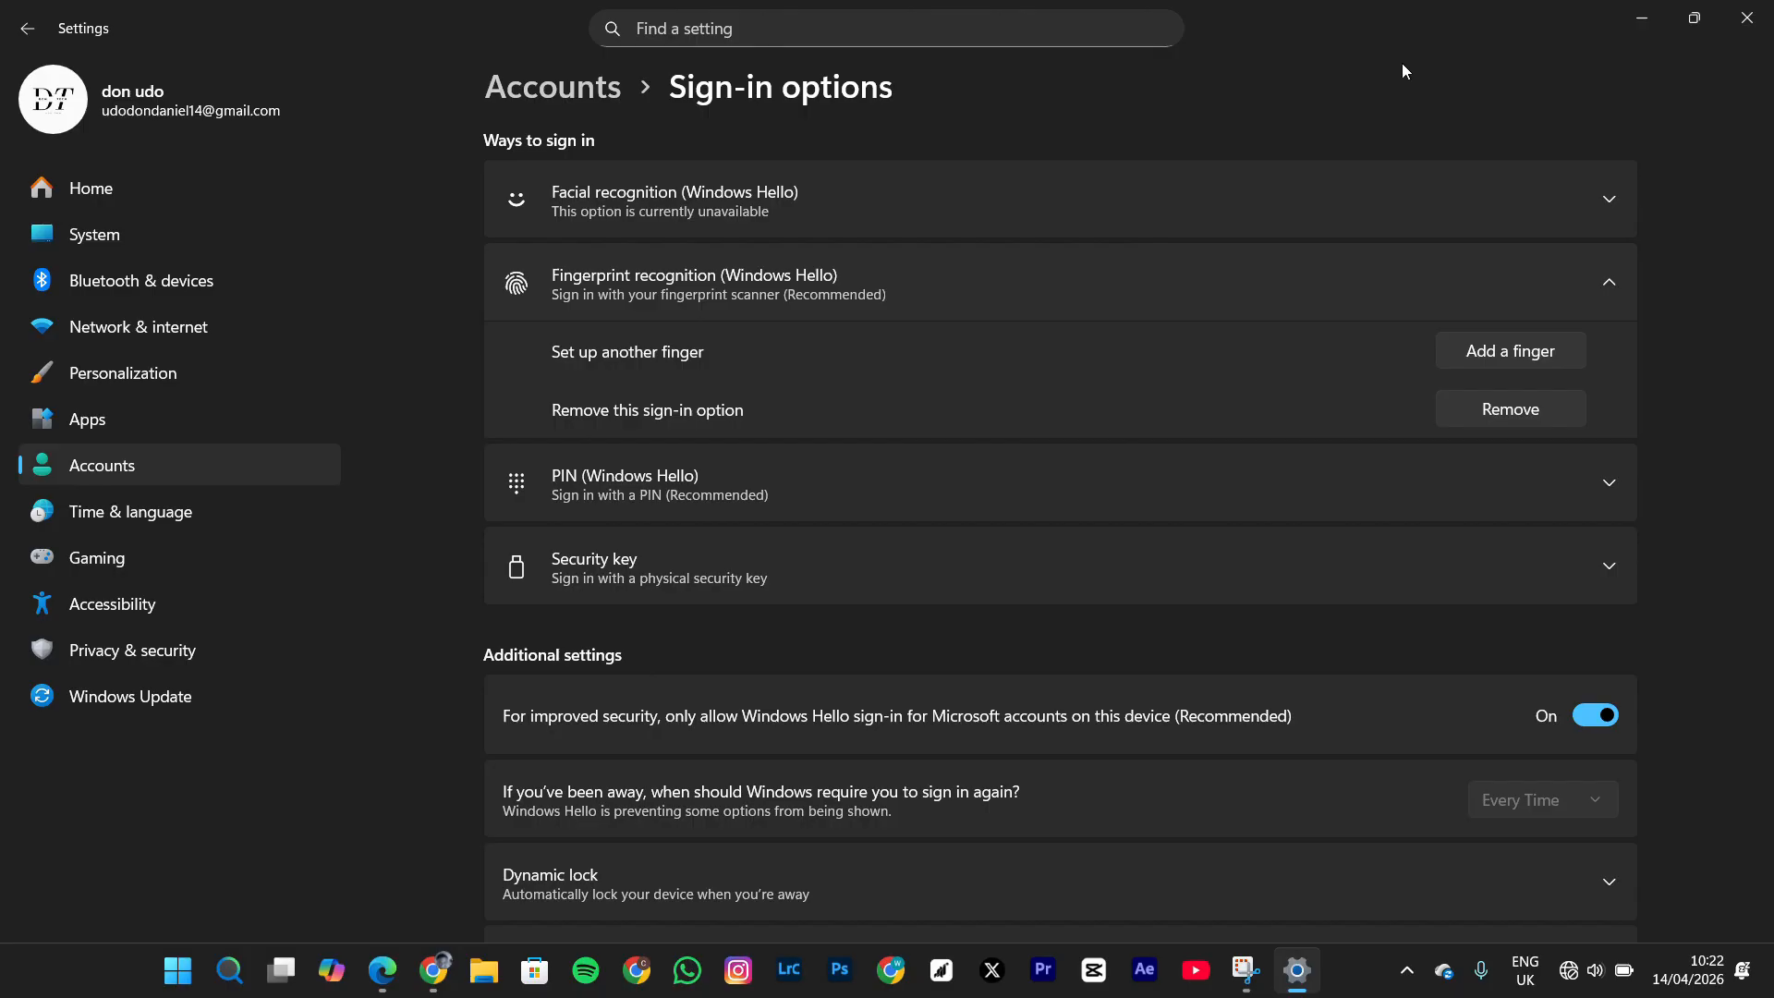
{"action": "left_click", "coordinate": [1746, 17]}
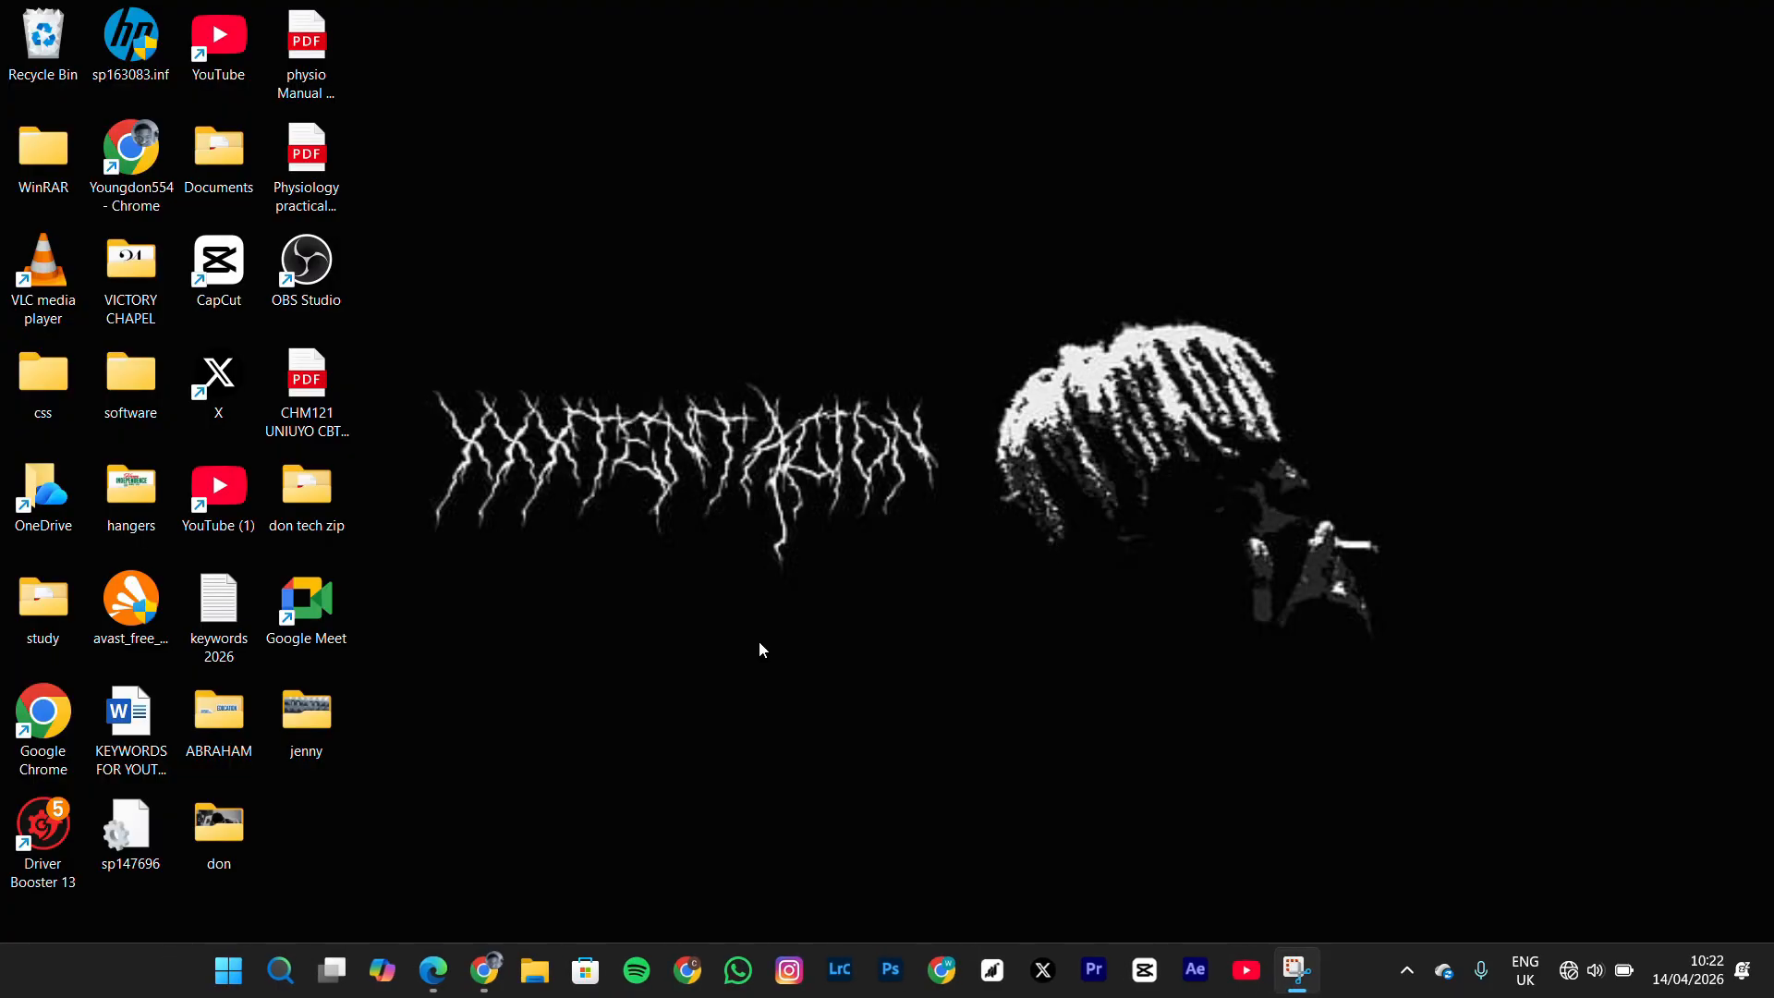
- Open Driver Booster 13, scan the computer to check the status of its drivers, and close the program
{"action": "left_click", "coordinate": [202, 995]}
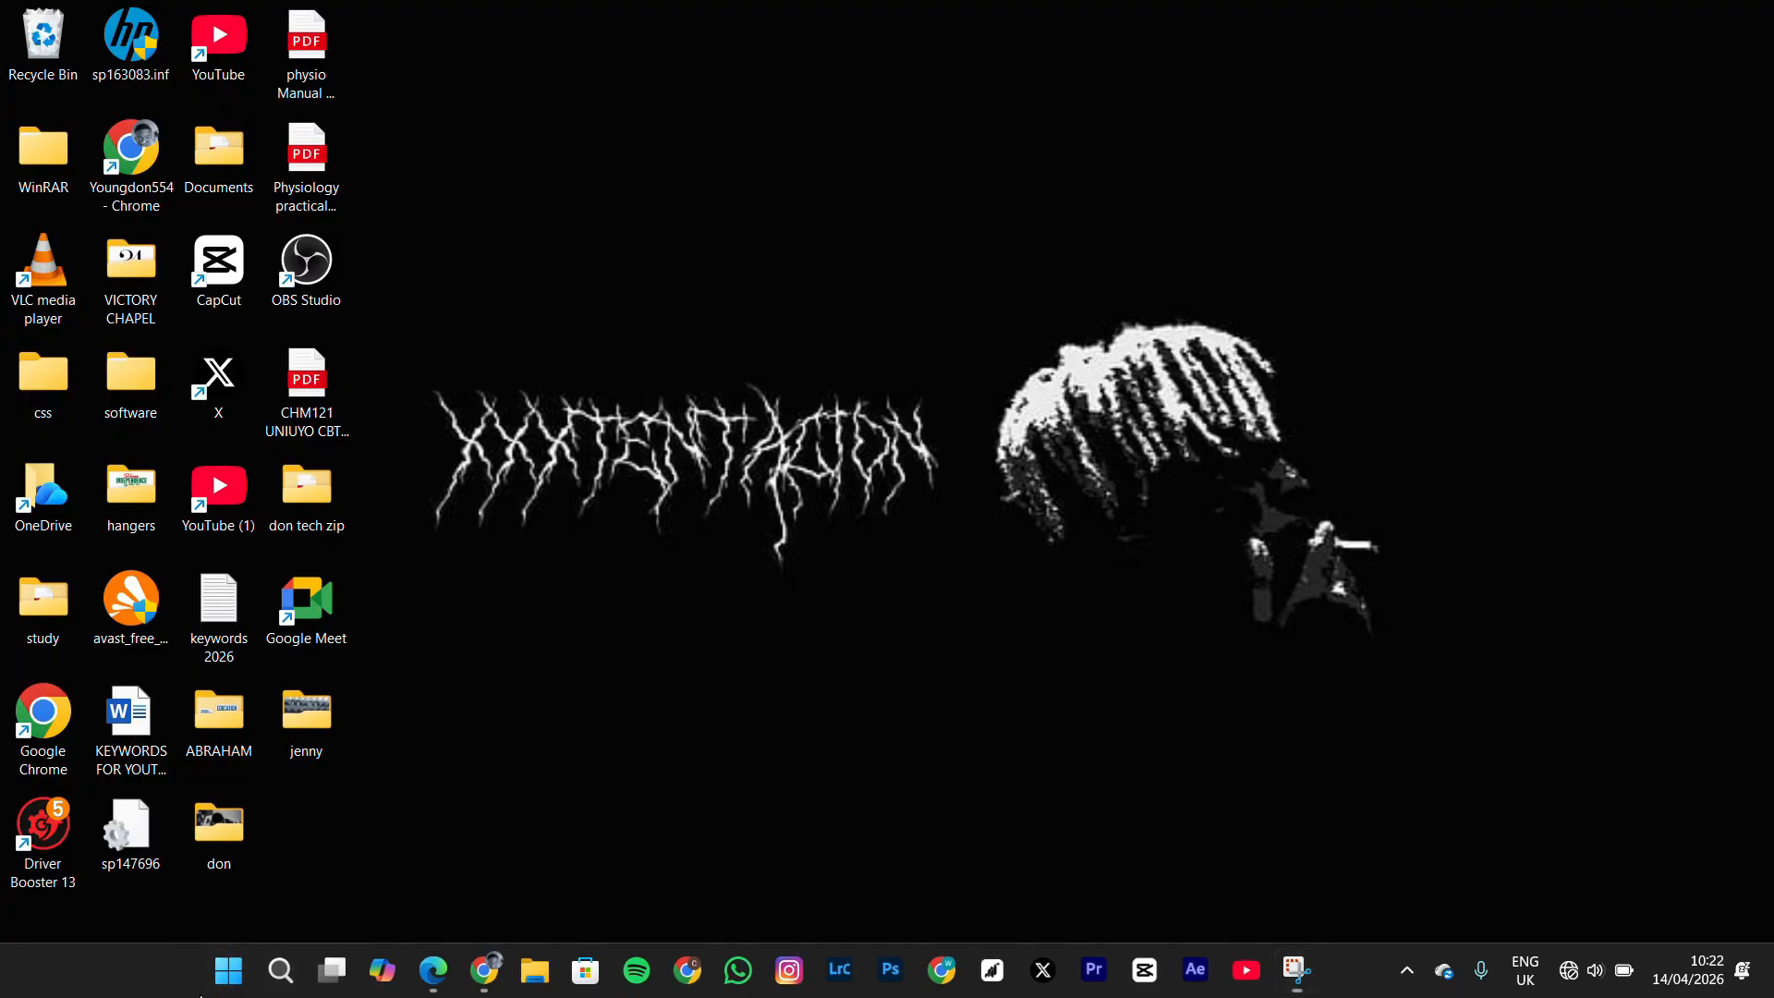
{"action": "left_click", "coordinate": [219, 990]}
{"action": "type", "text": "driver Booster 13"}
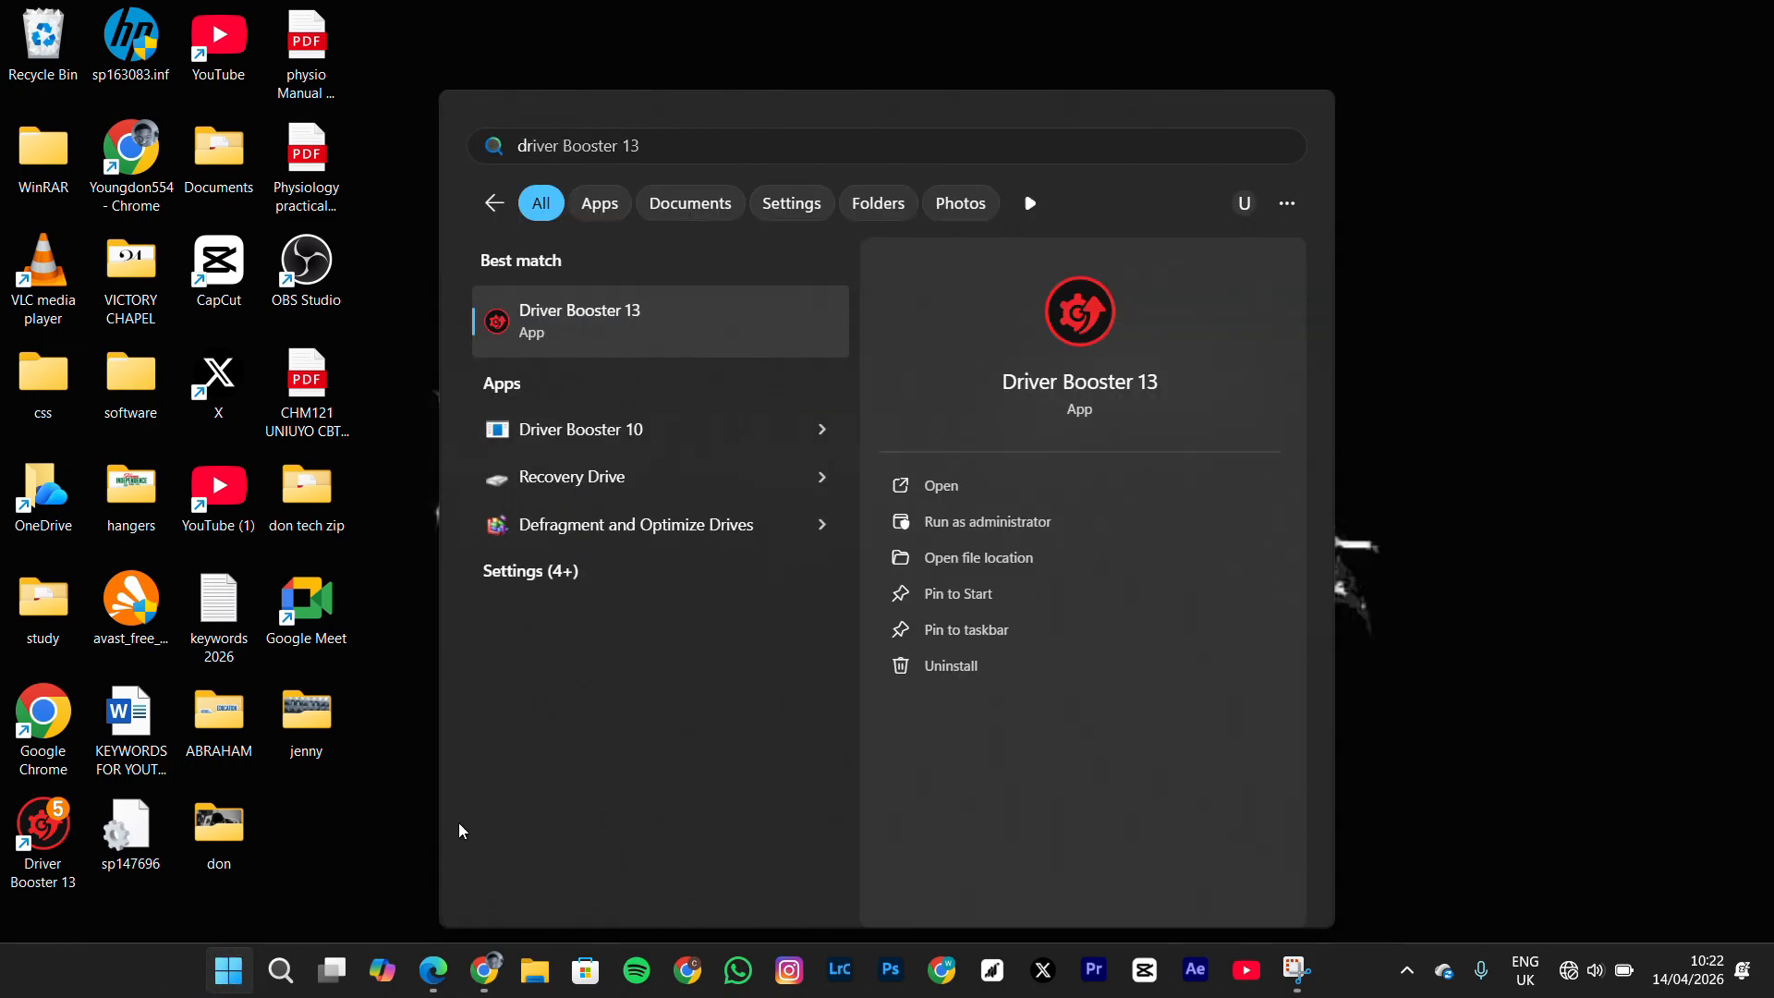
{"action": "left_click", "coordinate": [1012, 480]}
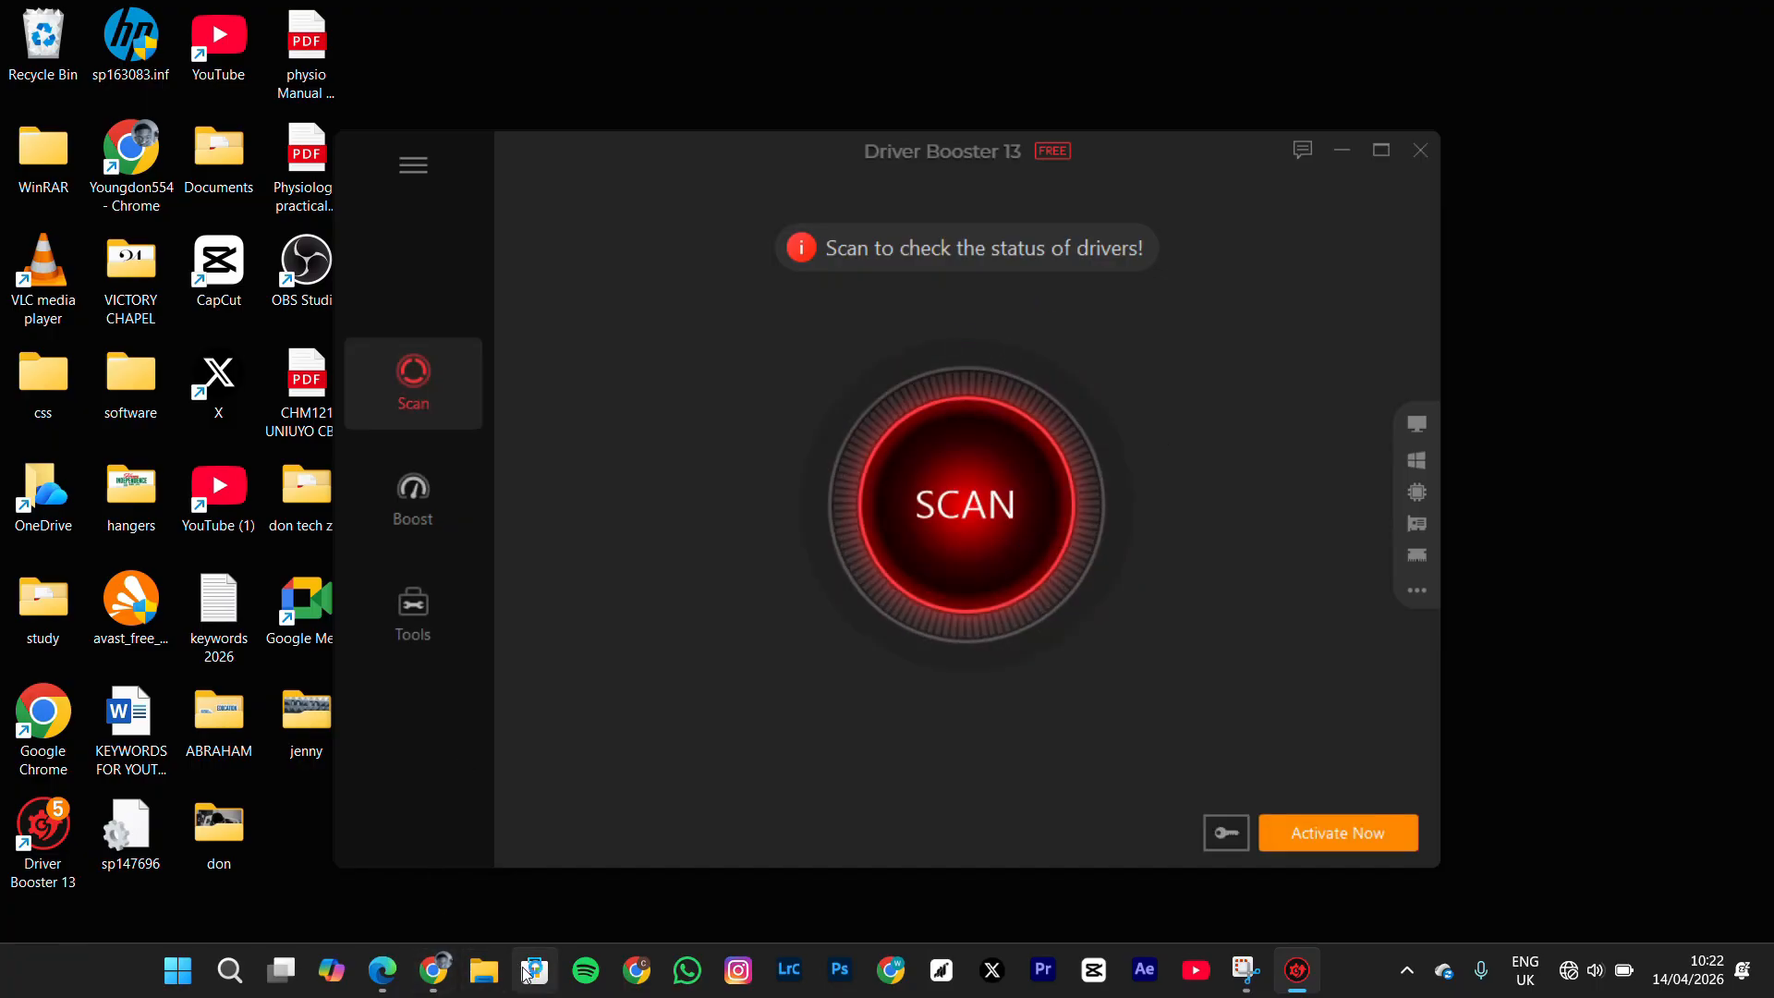
{"action": "left_click", "coordinate": [930, 480]}
{"action": "left_click", "coordinate": [1434, 161]}
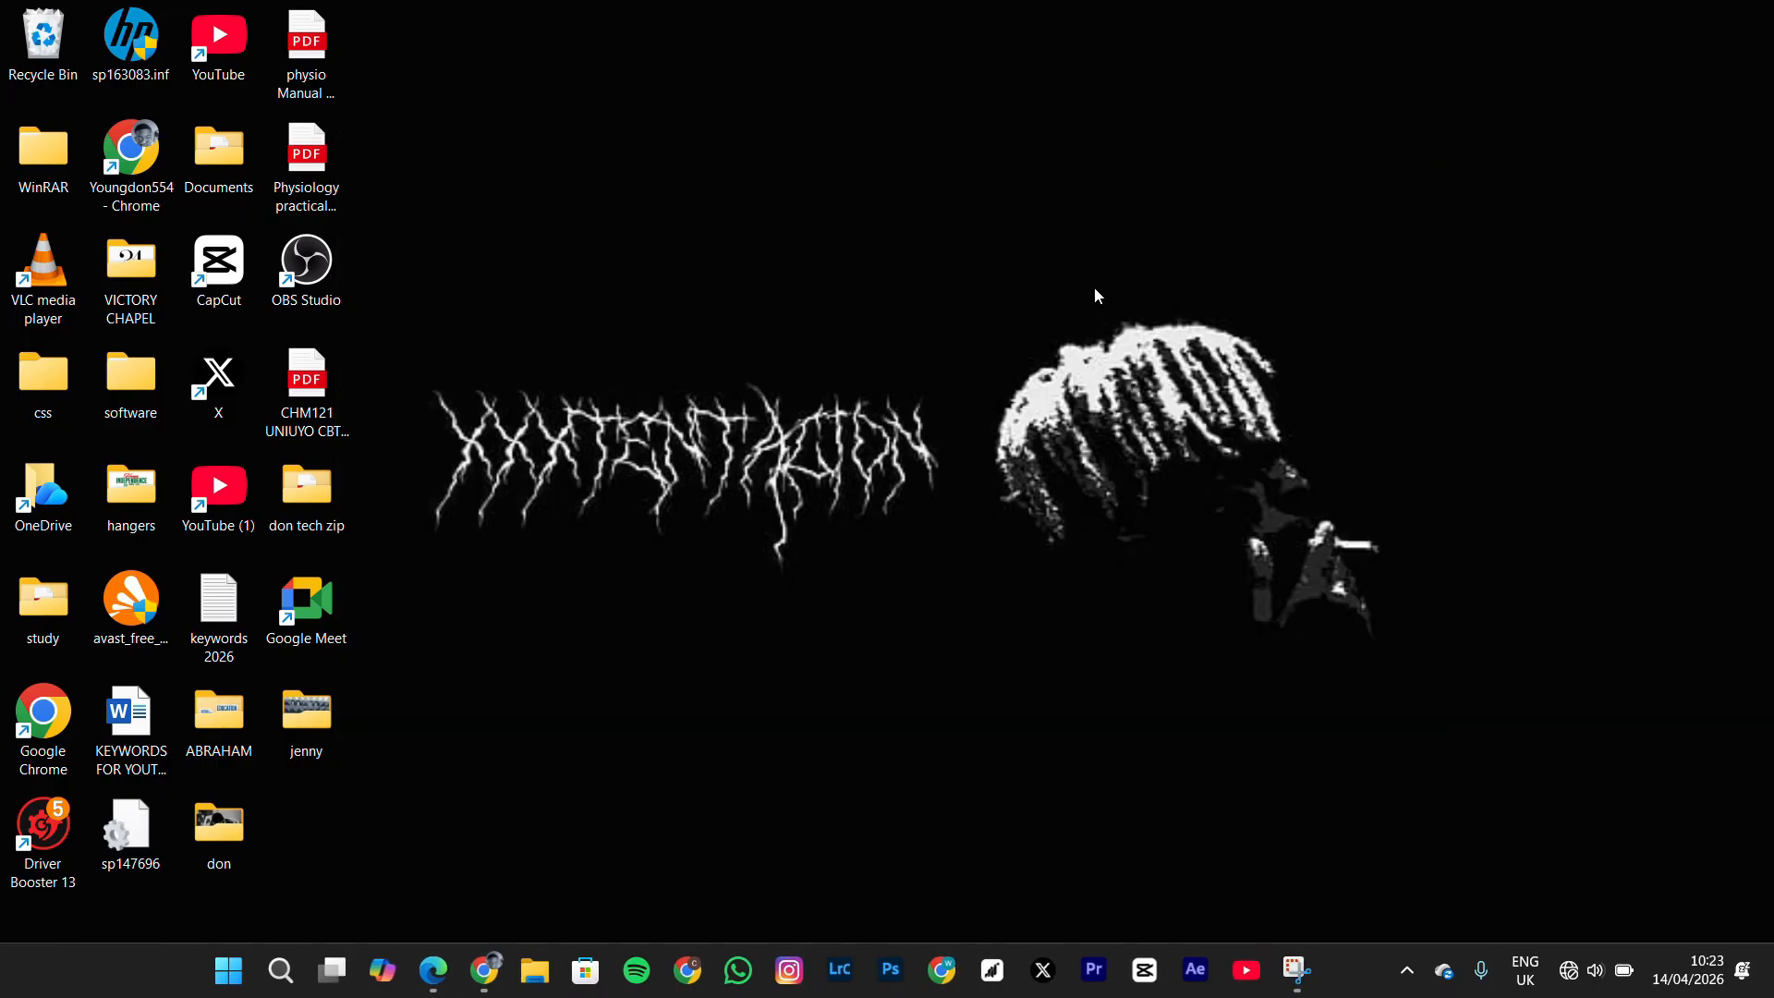